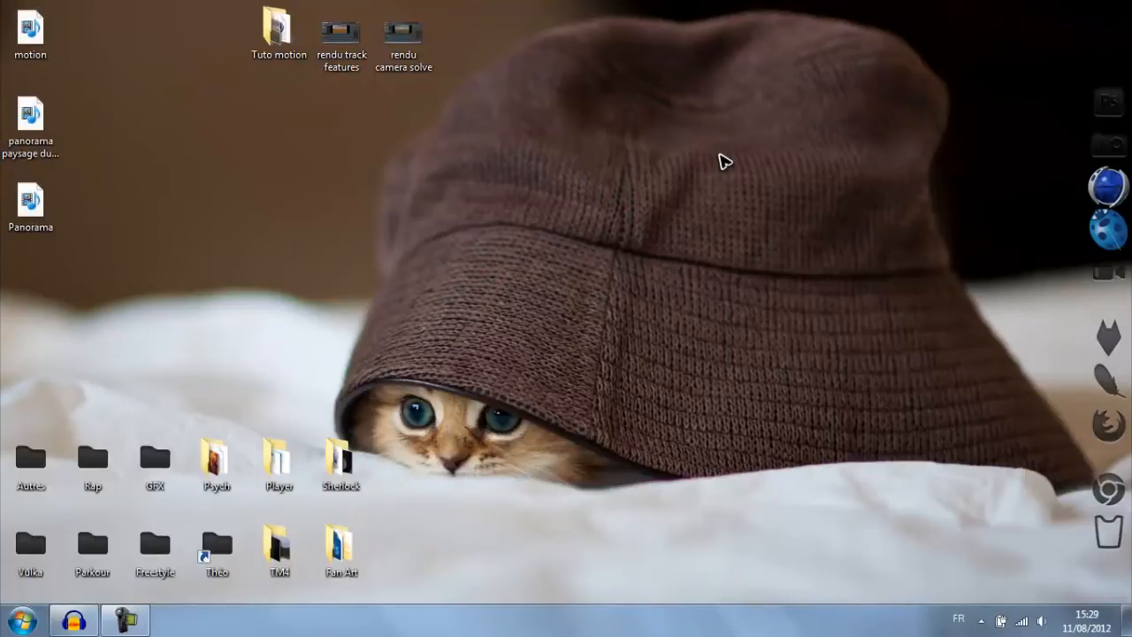
Launch Vegas Pro and set the project template to HDV 720-30p (1280x720; 29,970 ips).
click(1104, 146)
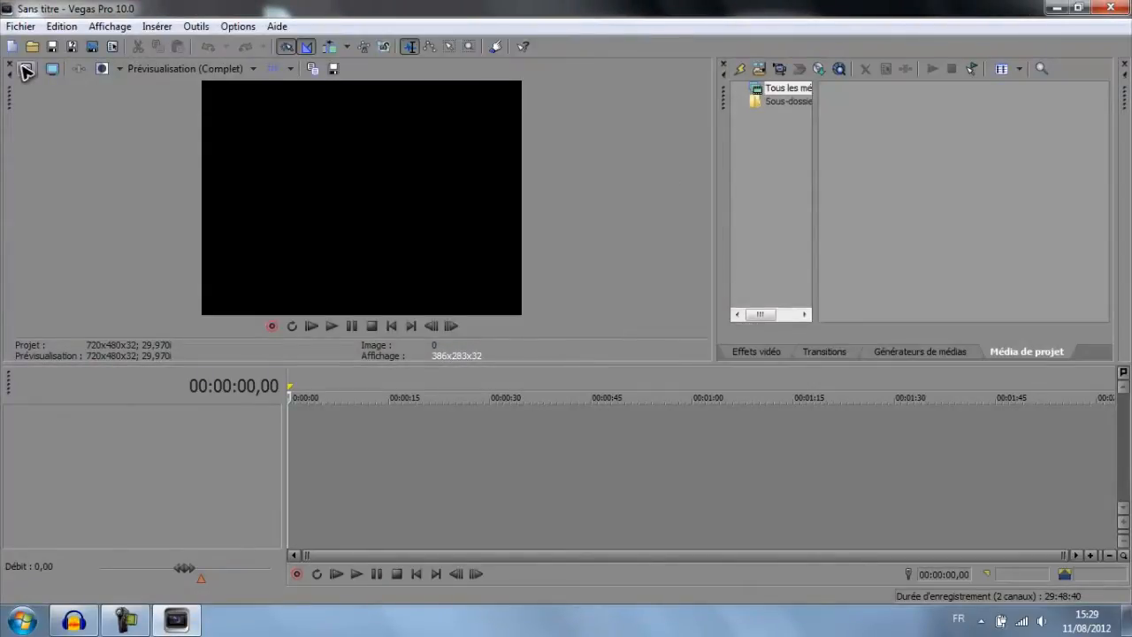
click(26, 70)
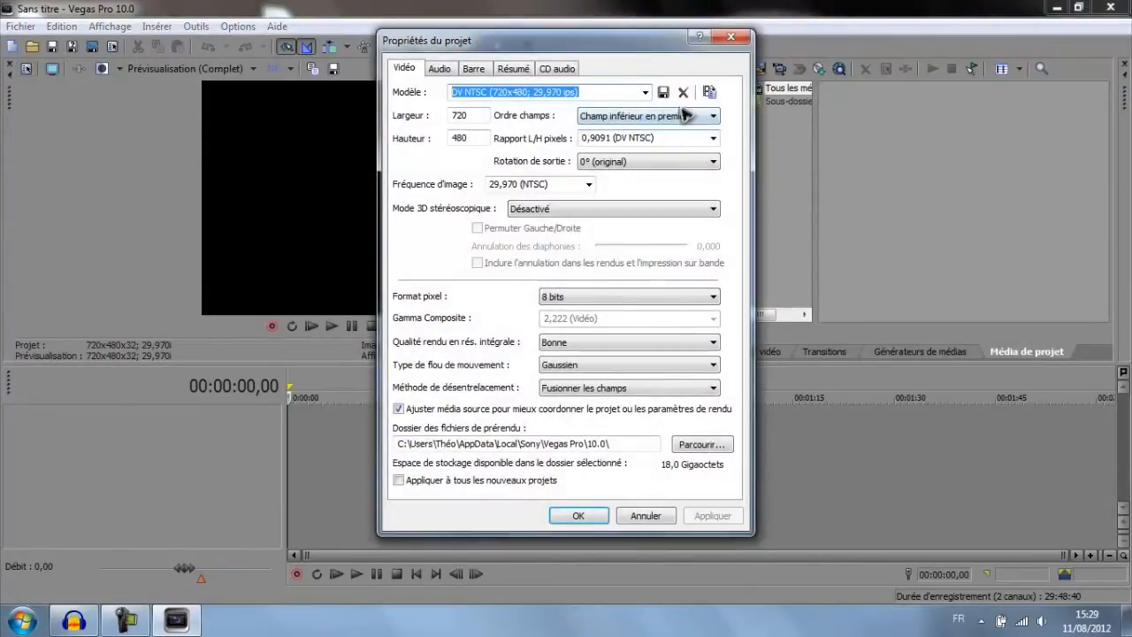
click(646, 92)
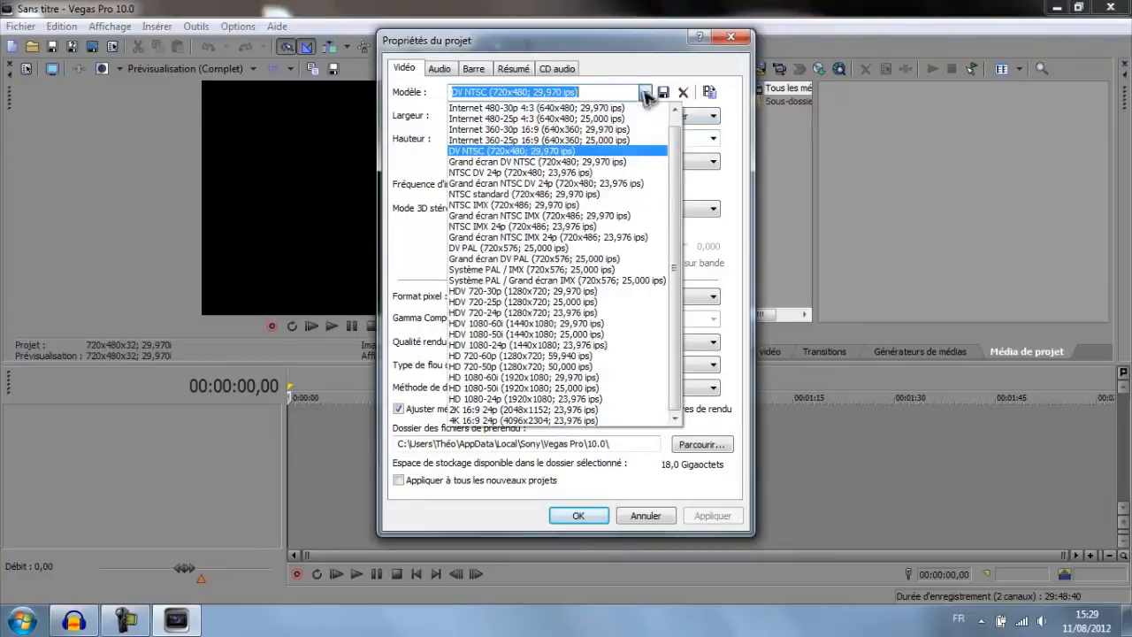
click(522, 292)
click(575, 516)
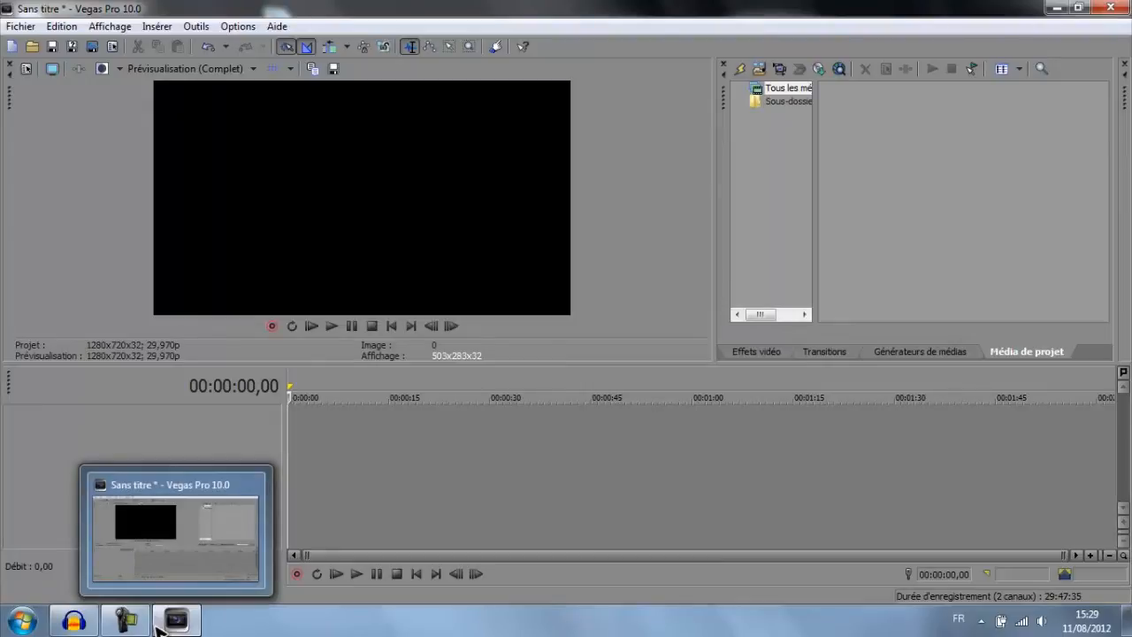
Add the Panorama video from the desktop to the Vegas Pro timeline, starting at 00:00:00, and preview its beginning.
click(173, 623)
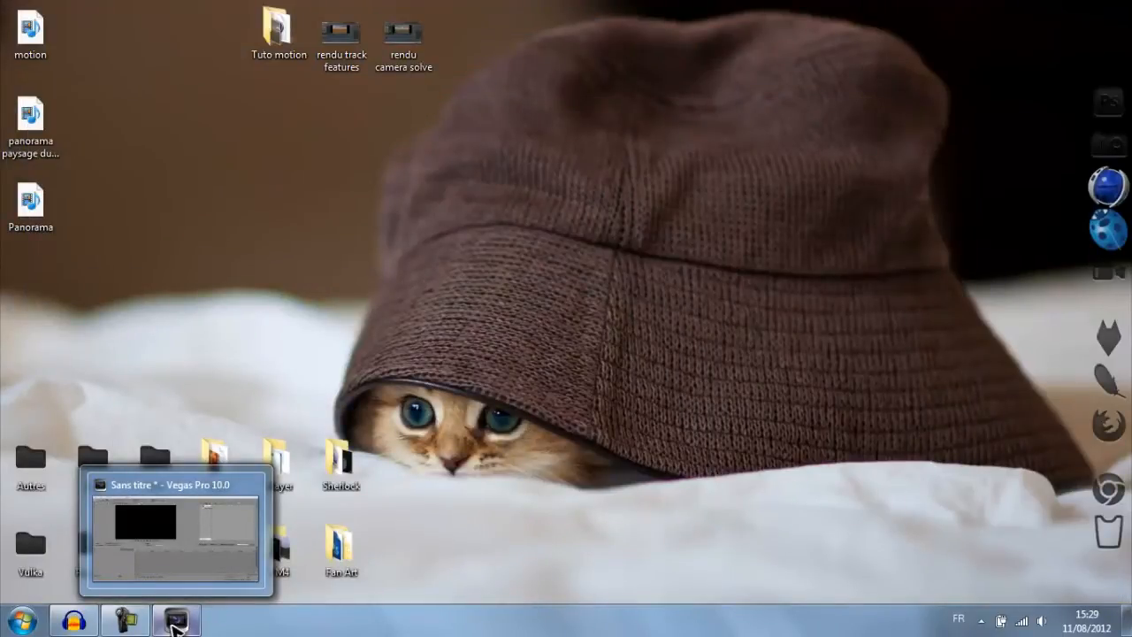
click(174, 625)
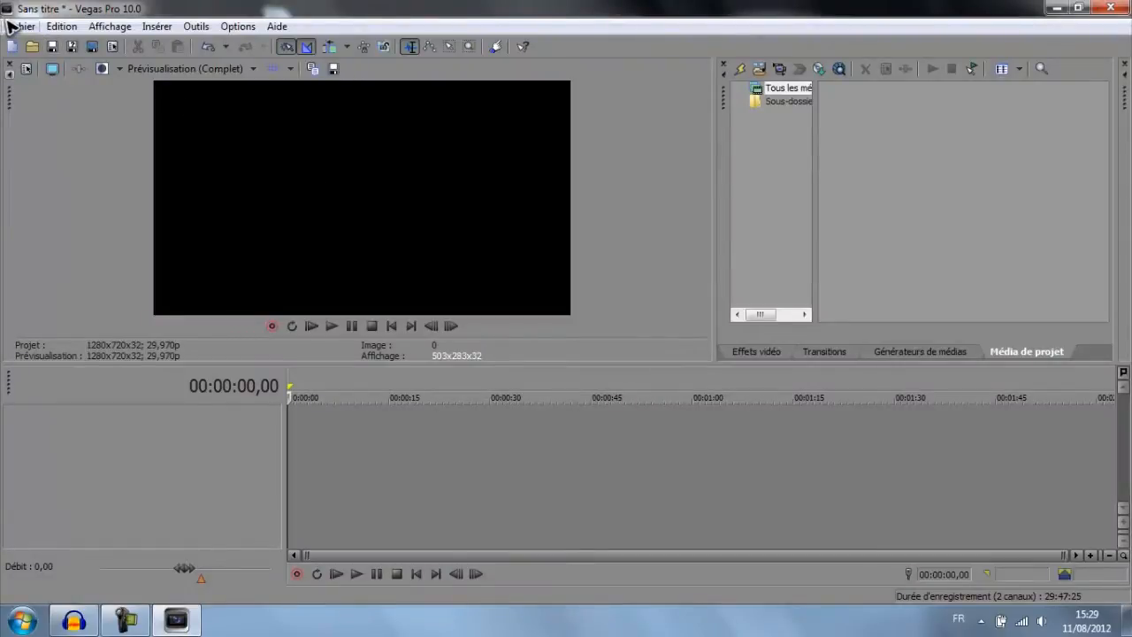
click(177, 621)
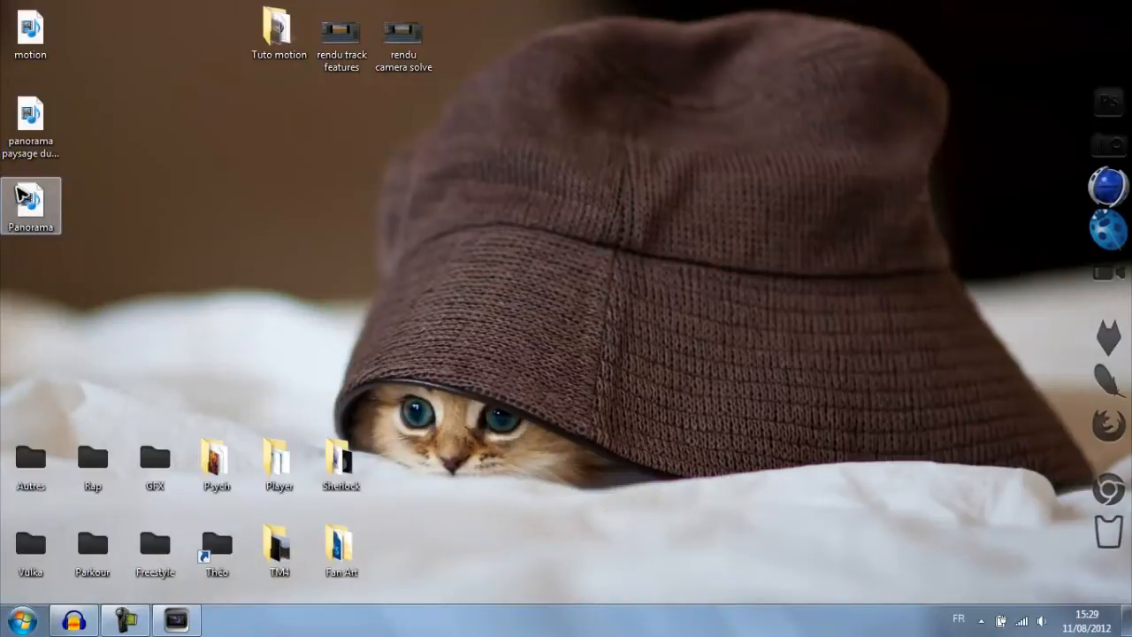
drag(19, 195, 402, 457)
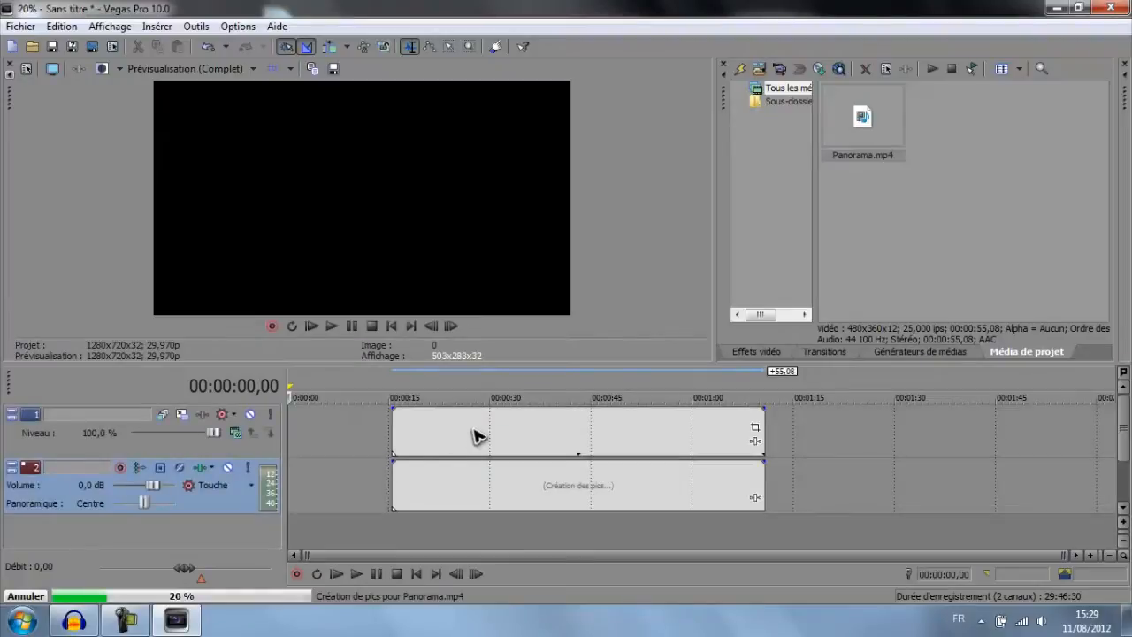
click(340, 327)
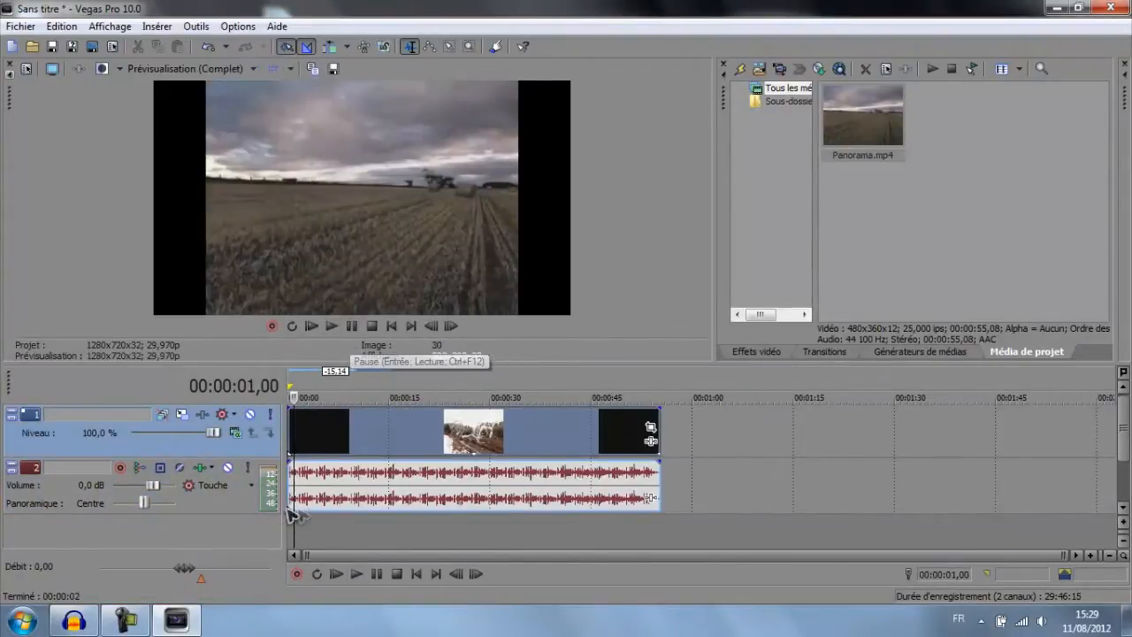
Delete the audio track of the Panorama clip.
click(342, 496)
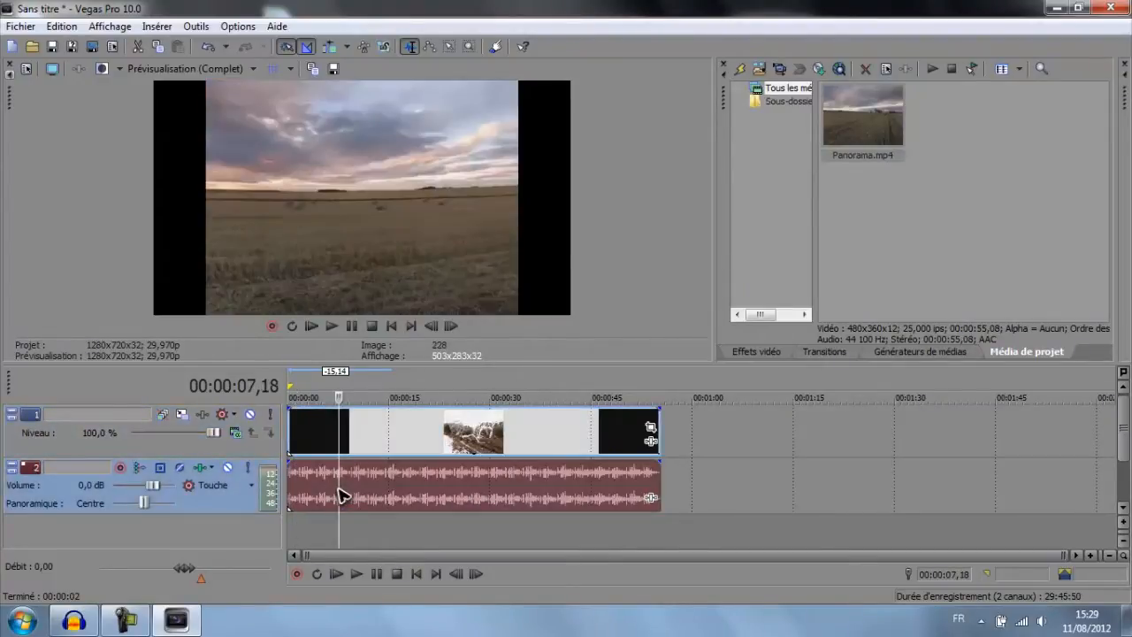
click(224, 515)
key(Delete)
Split the video clip at 00:00:03,13 and delete everything after the cut.
click(373, 434)
click(327, 441)
click(311, 440)
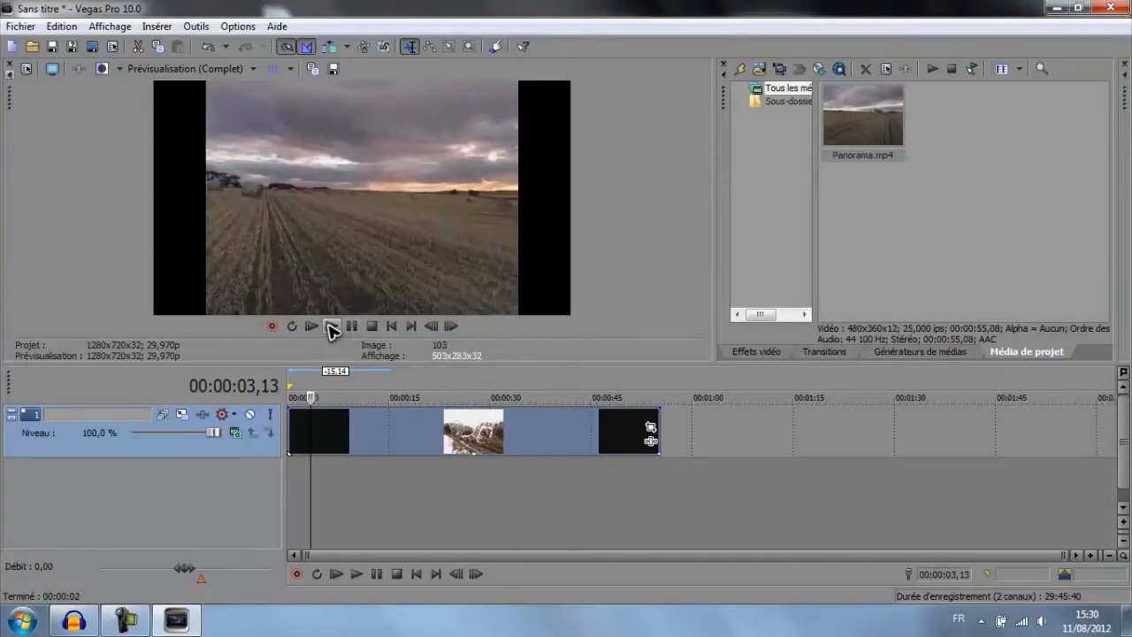
right_click(391, 438)
click(441, 377)
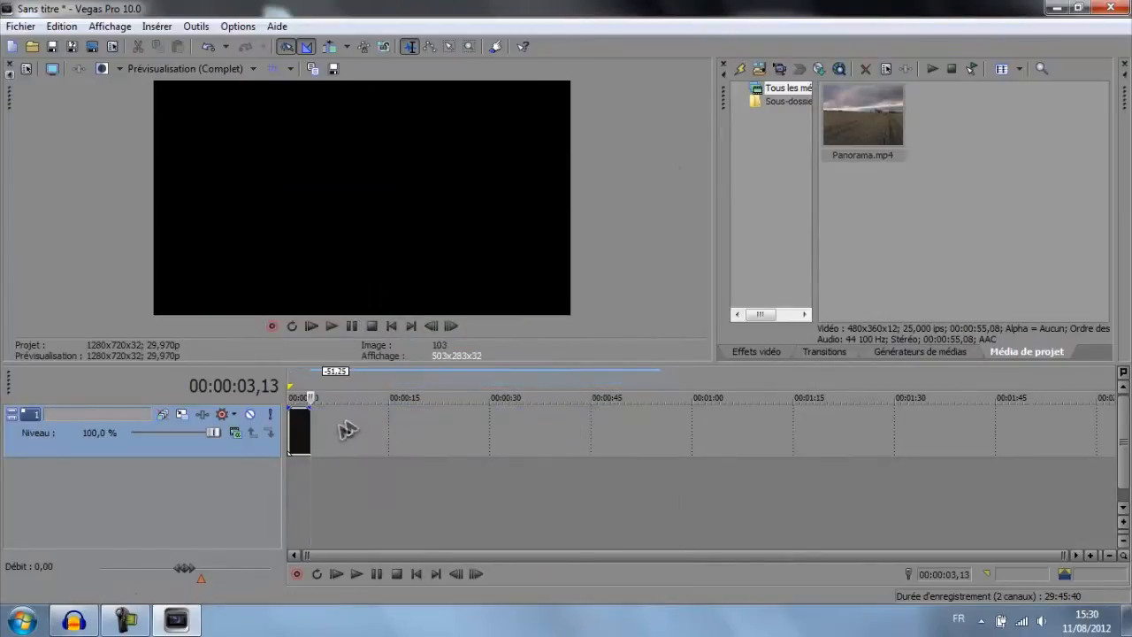
Play back the shortened Panorama clip from its start to check the camera movement.
click(371, 326)
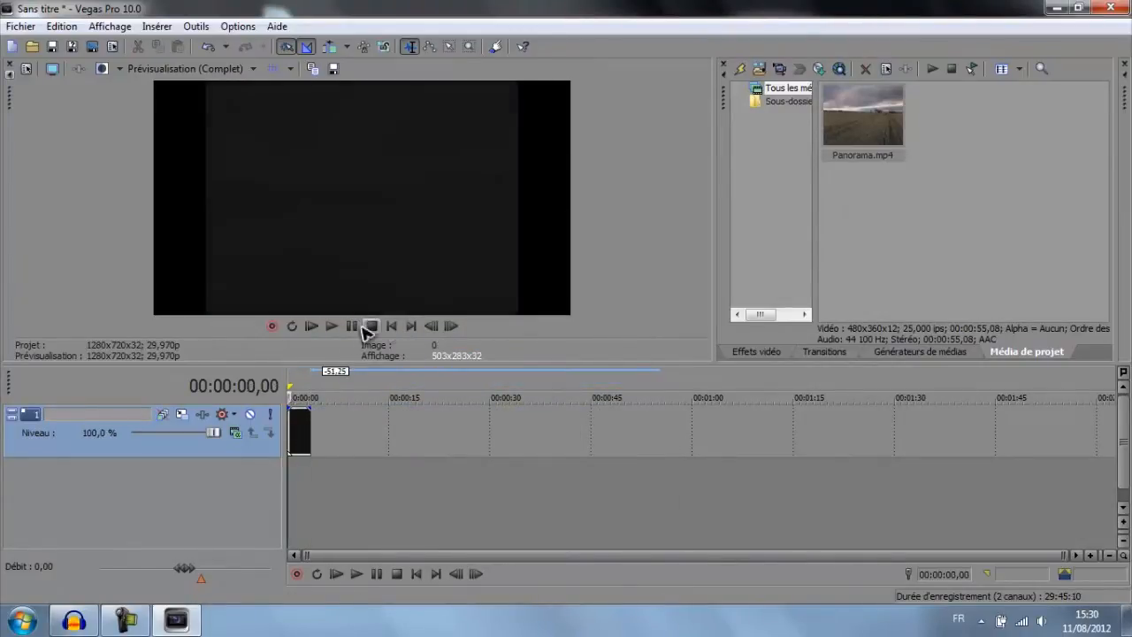
click(332, 326)
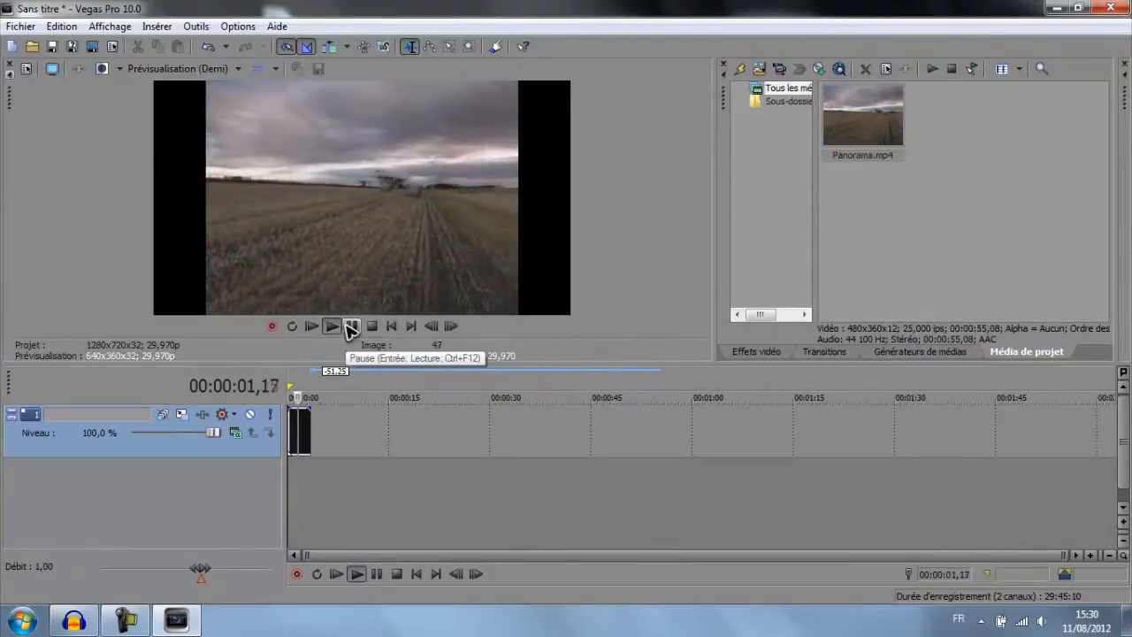
click(352, 327)
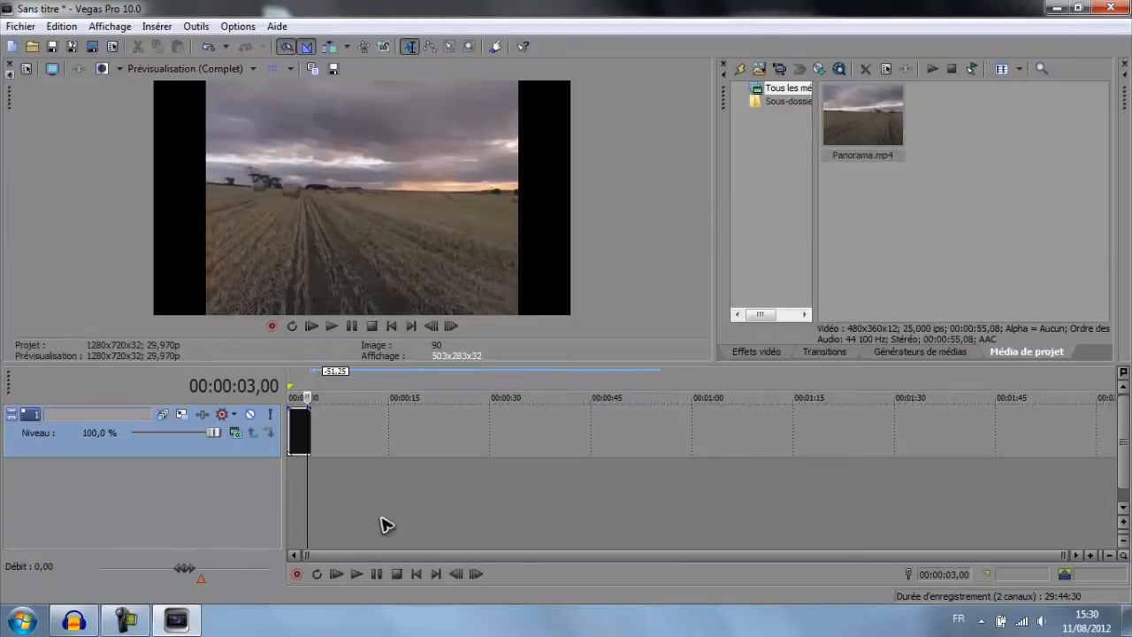
In the clip's properties, turn off Conserver les proportions and choose Désactiver le rééchantillonnage.
click(299, 433)
right_click(297, 430)
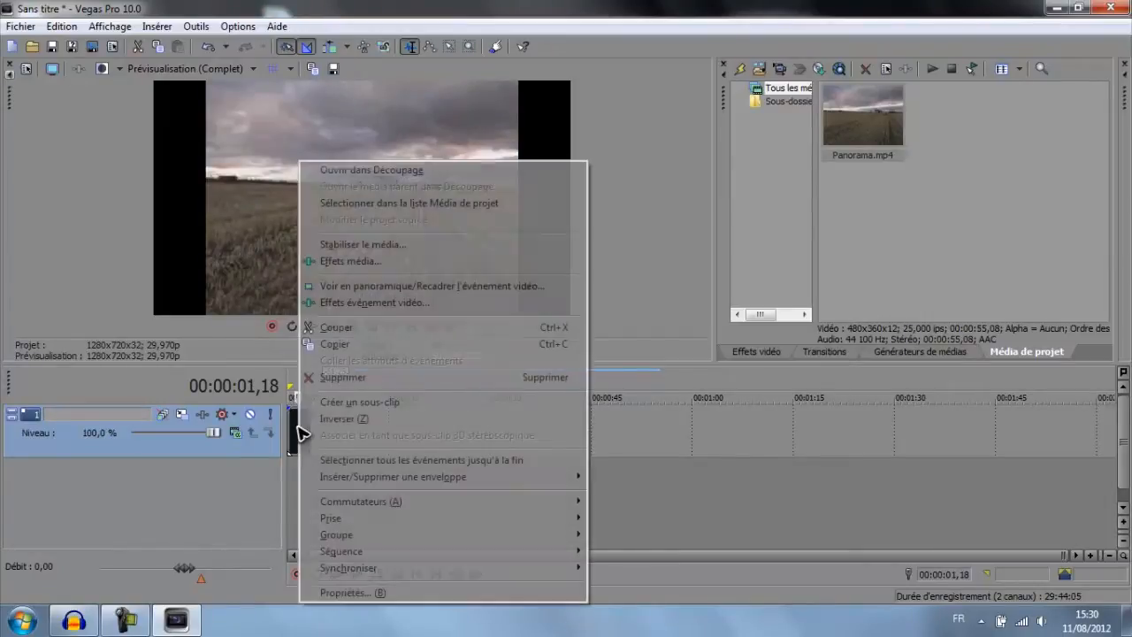
click(386, 593)
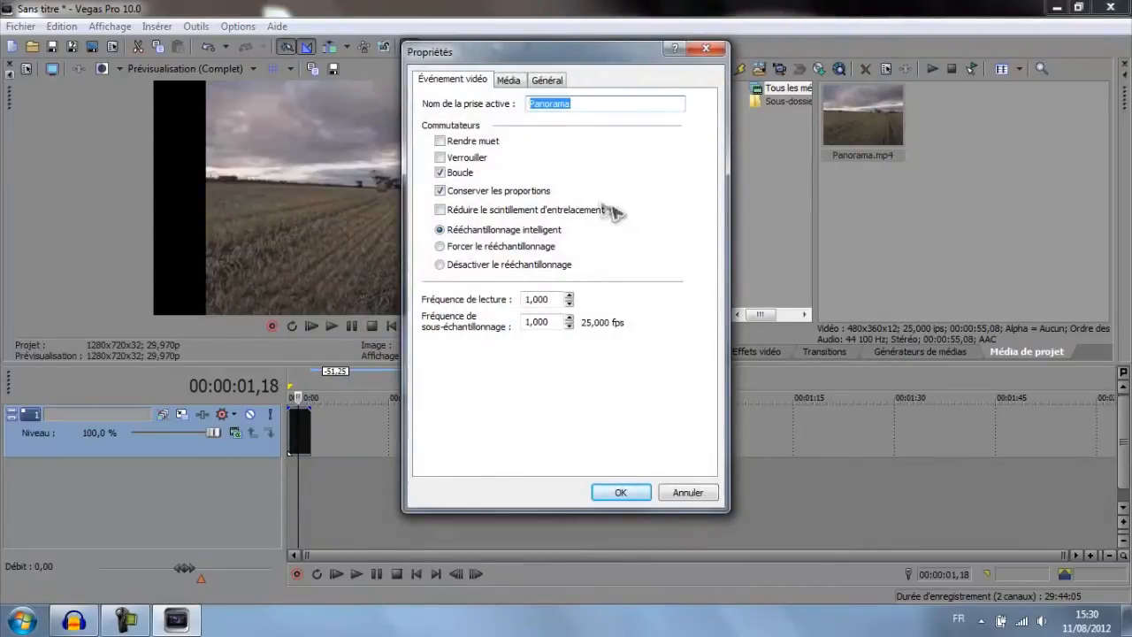
click(471, 195)
click(472, 195)
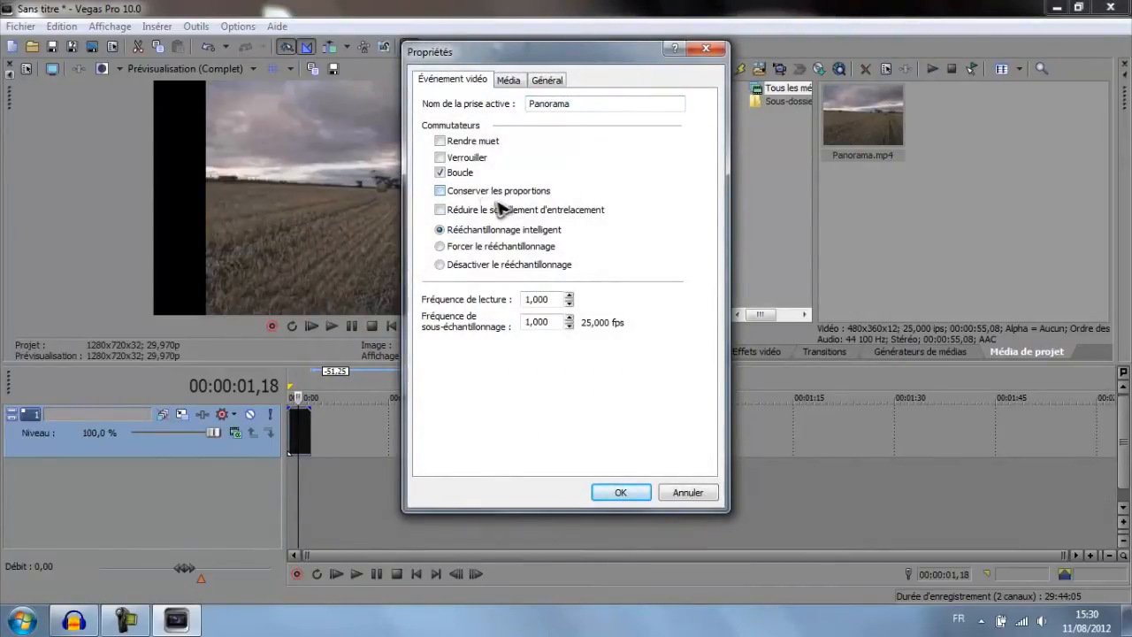
click(483, 268)
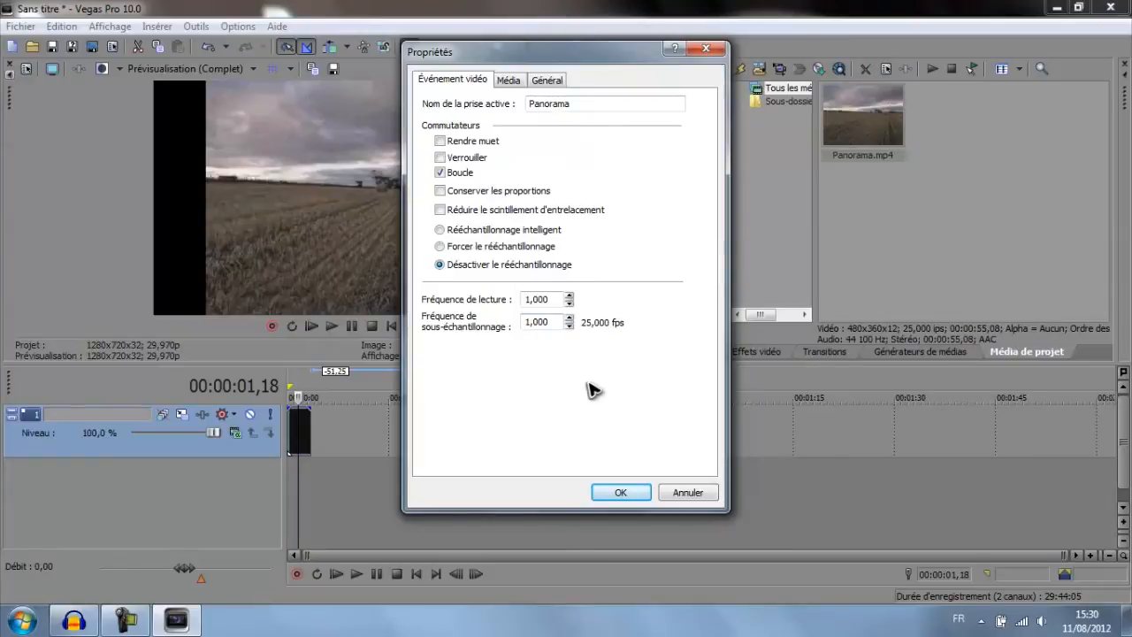
click(636, 494)
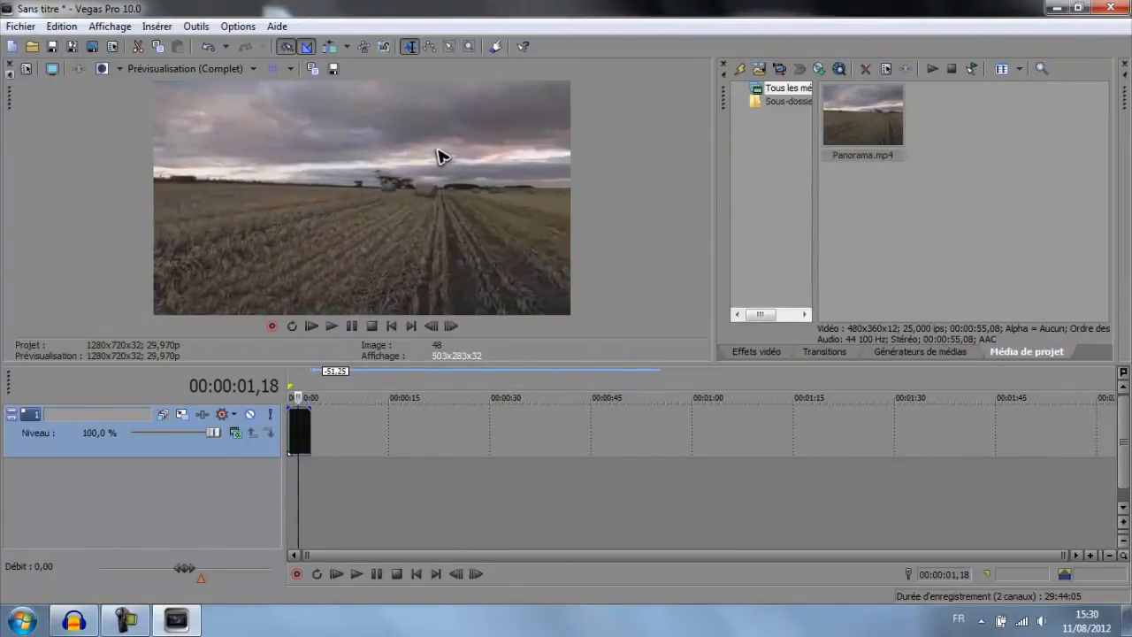
click(12, 24)
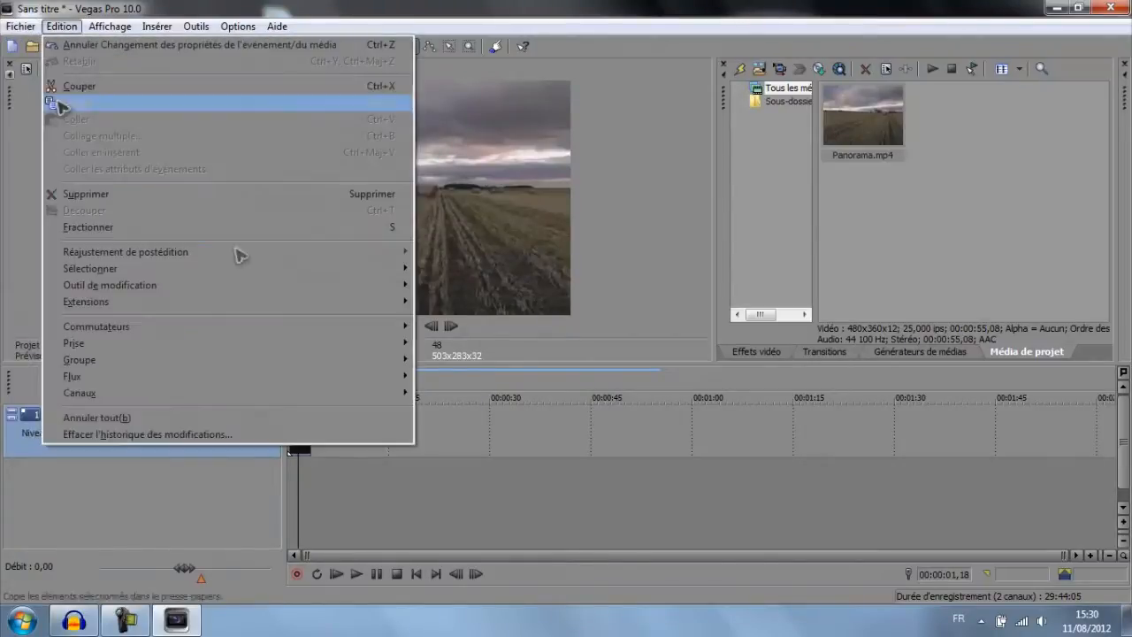
click(97, 146)
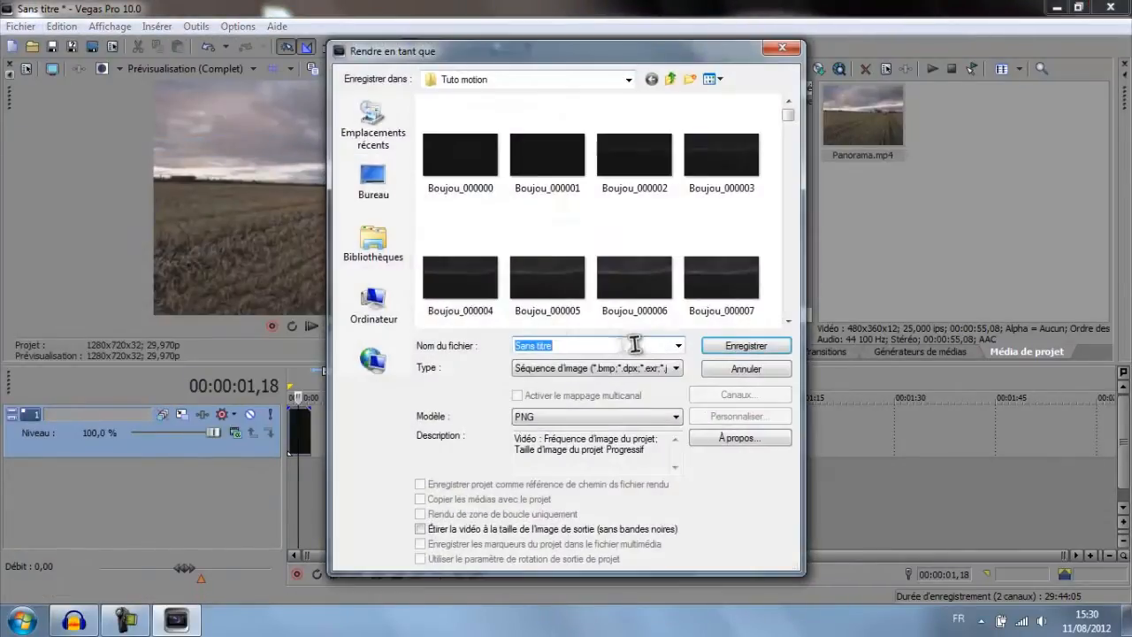
click(374, 182)
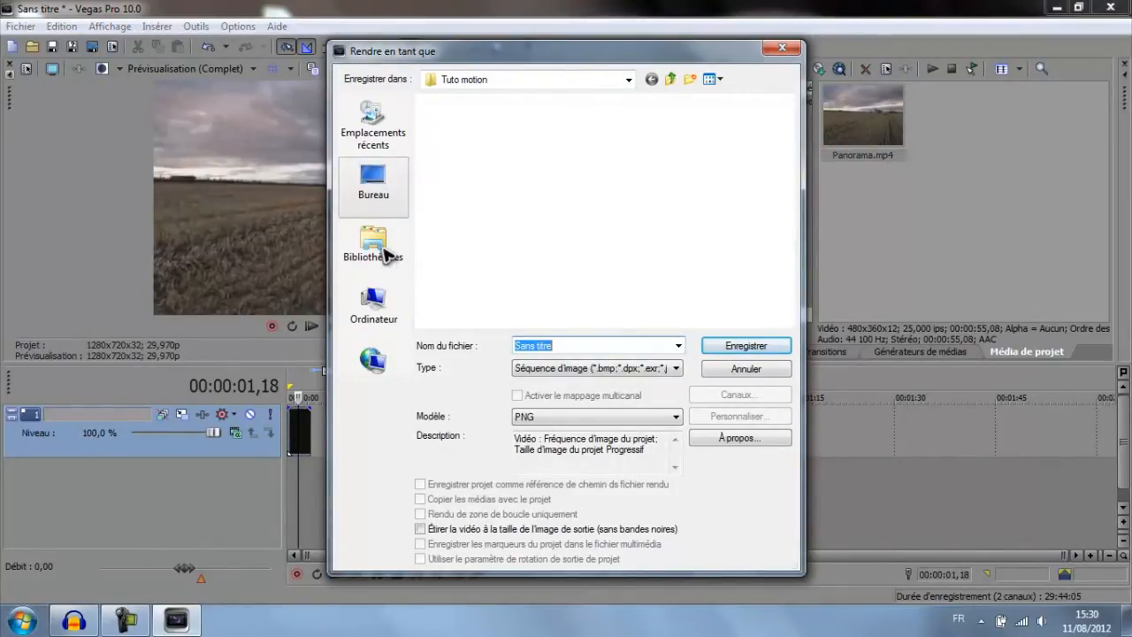
click(567, 370)
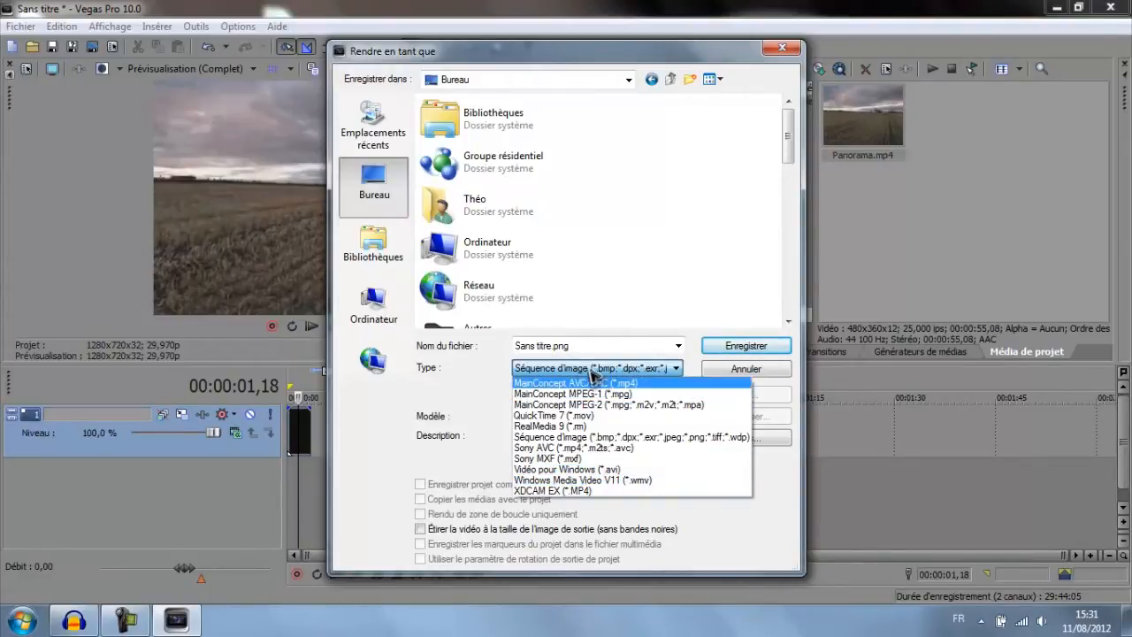
click(795, 42)
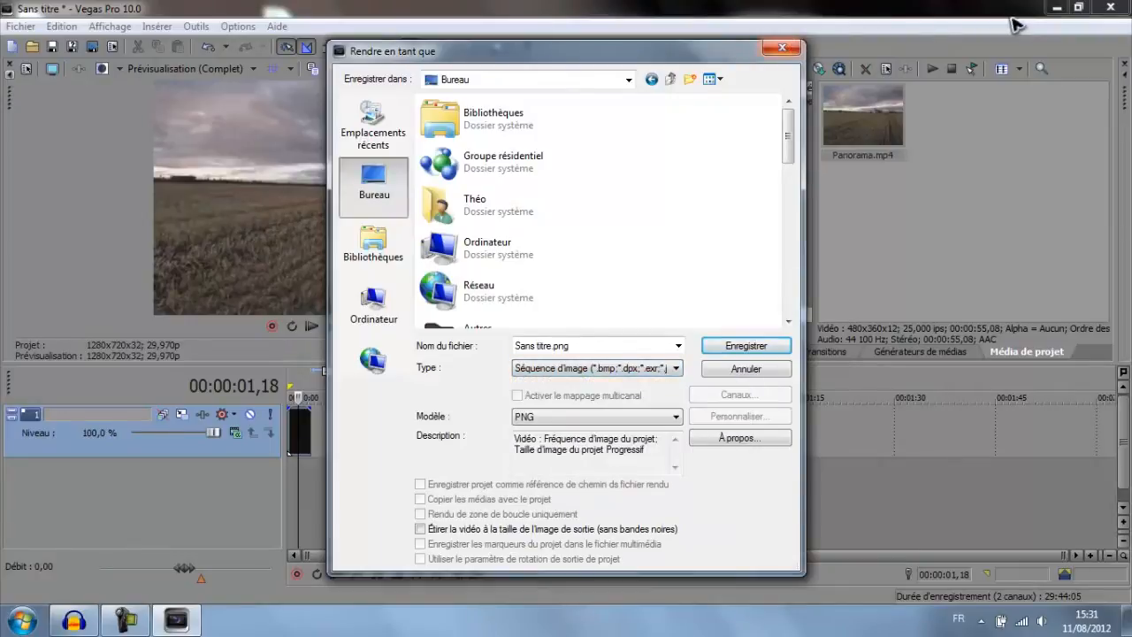
click(776, 46)
Examine the Boujou image sequence and the TUTO file in the desktop's Tuto motion folder.
click(1057, 8)
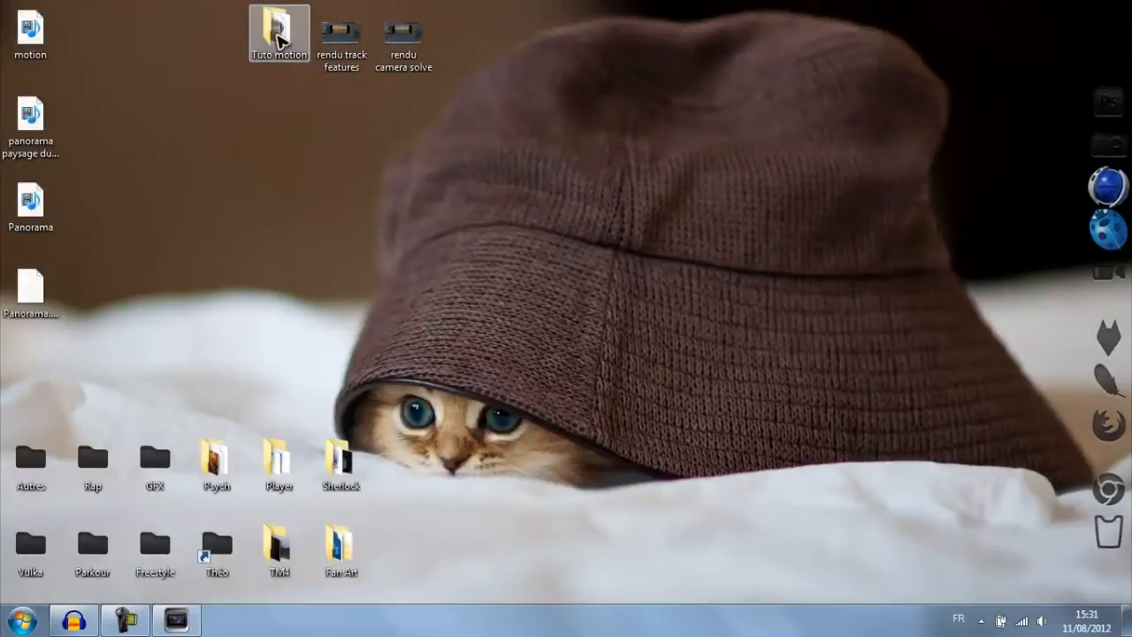
double_click(278, 32)
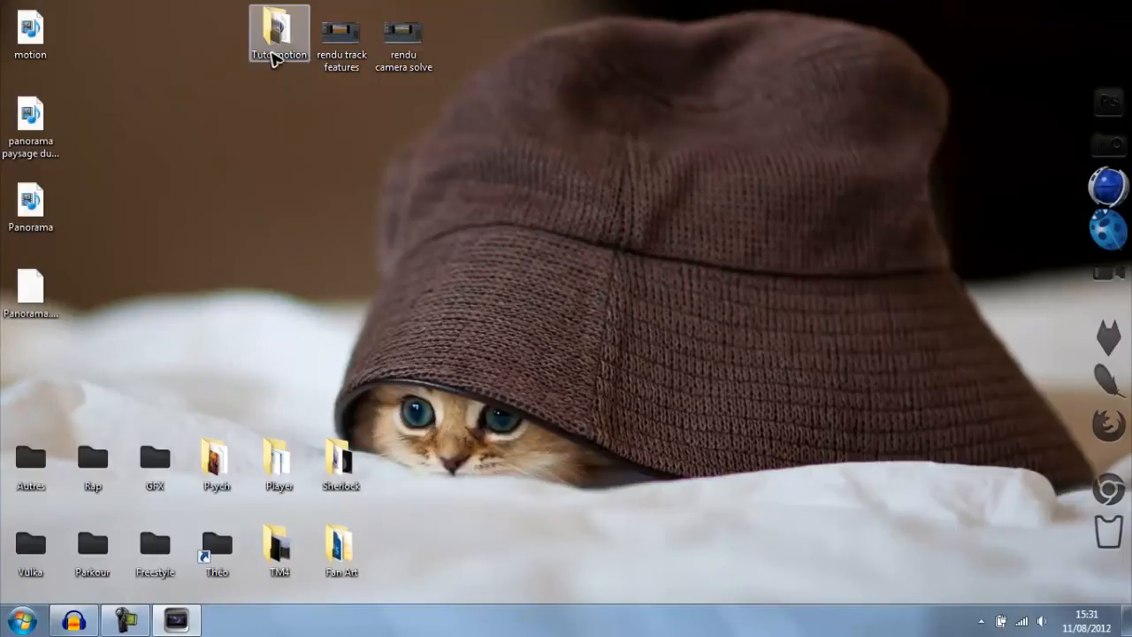
double_click(274, 36)
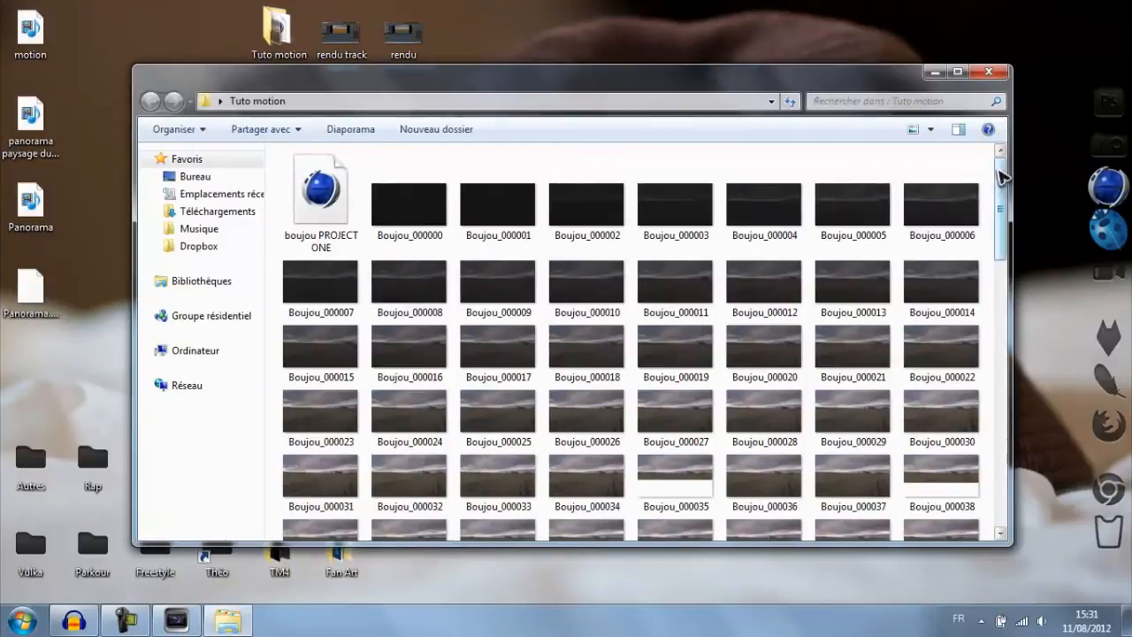
drag(1000, 177, 996, 487)
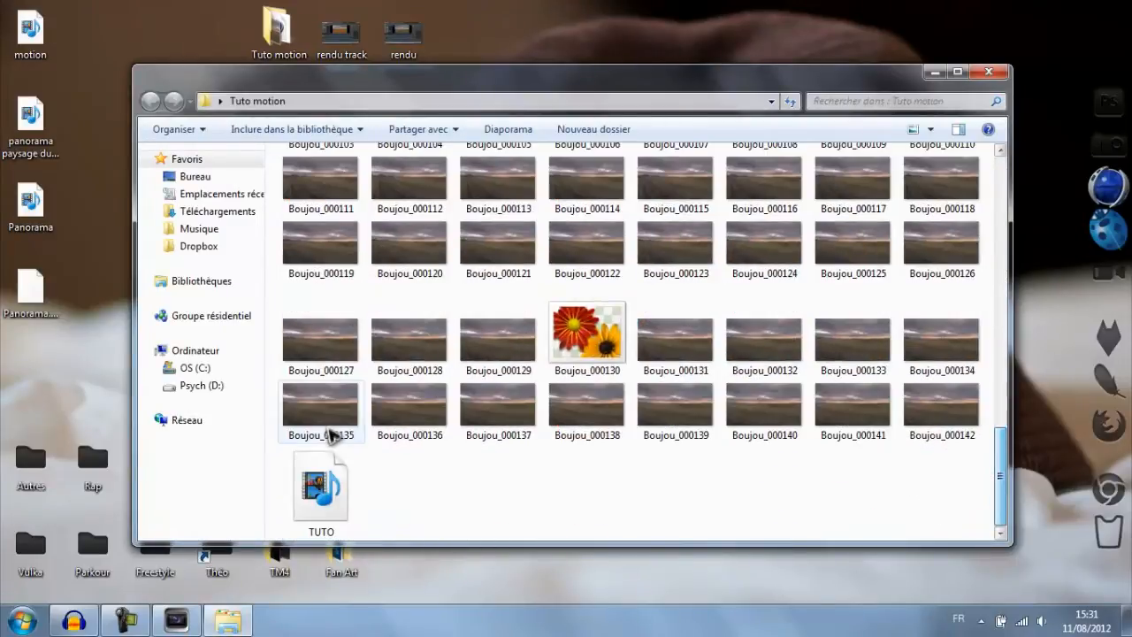
click(322, 485)
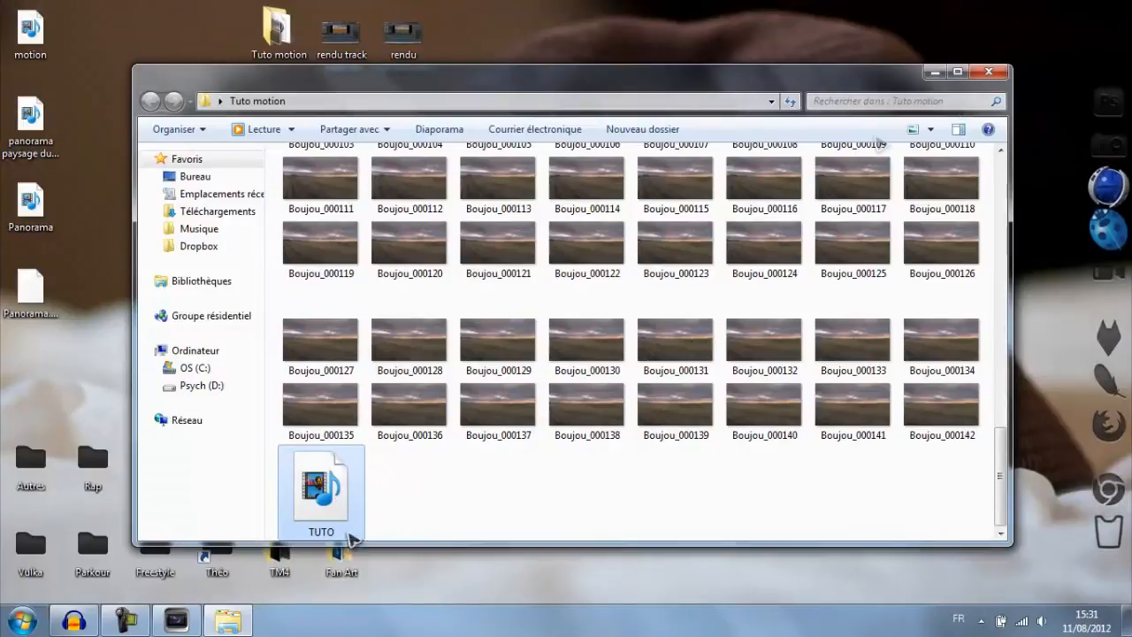
click(989, 73)
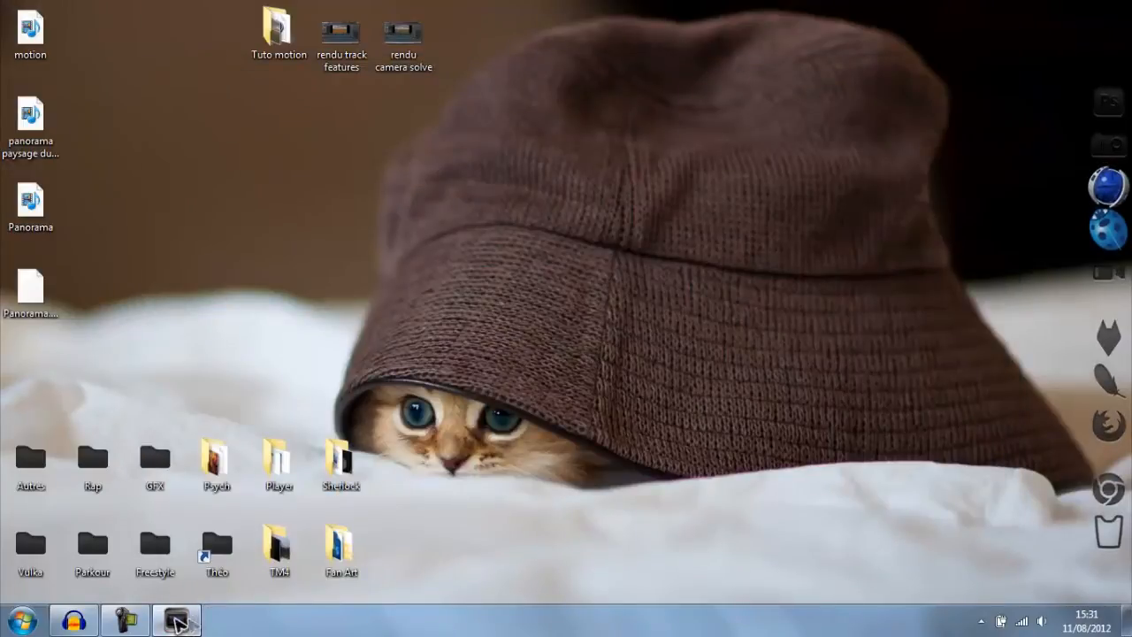
Return to Vegas Pro and set the project's frame rate to 30.
click(177, 619)
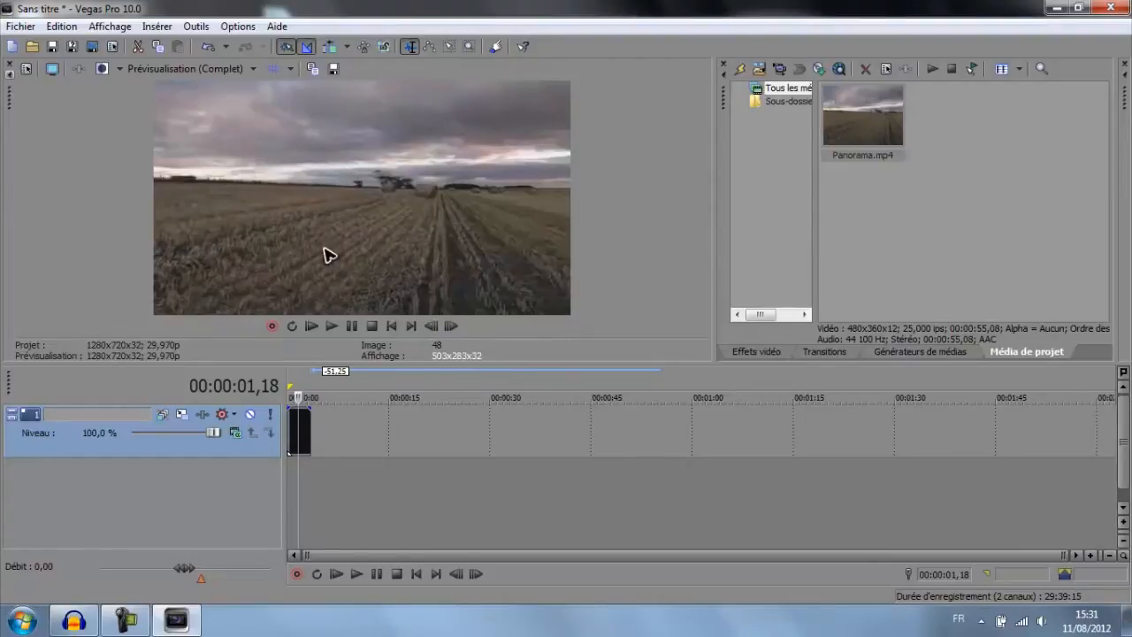
click(27, 69)
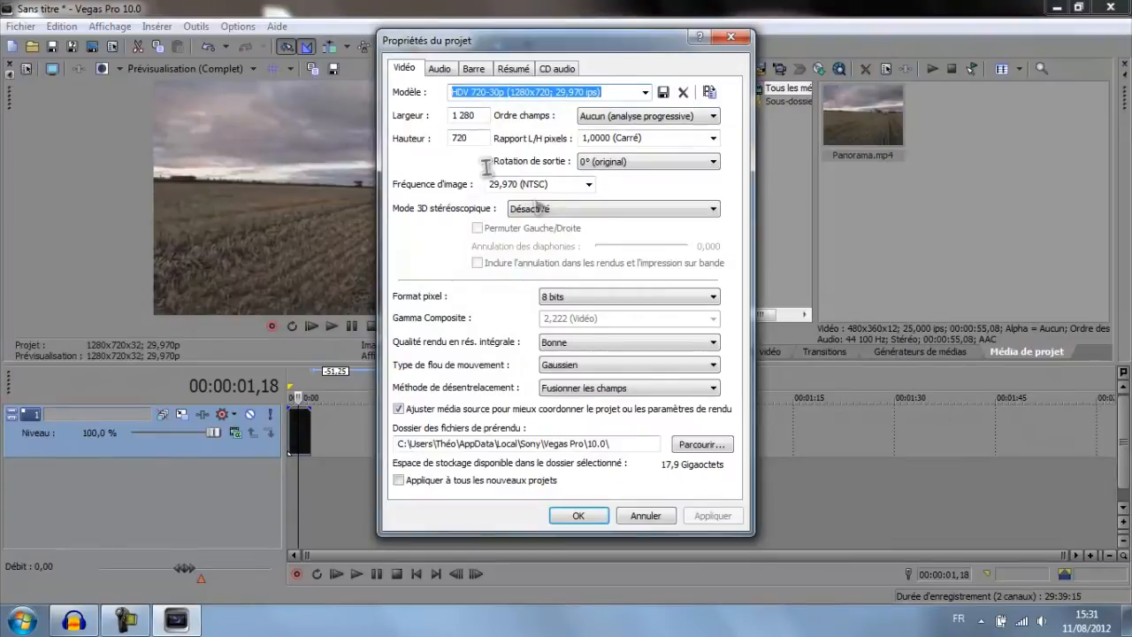
click(569, 183)
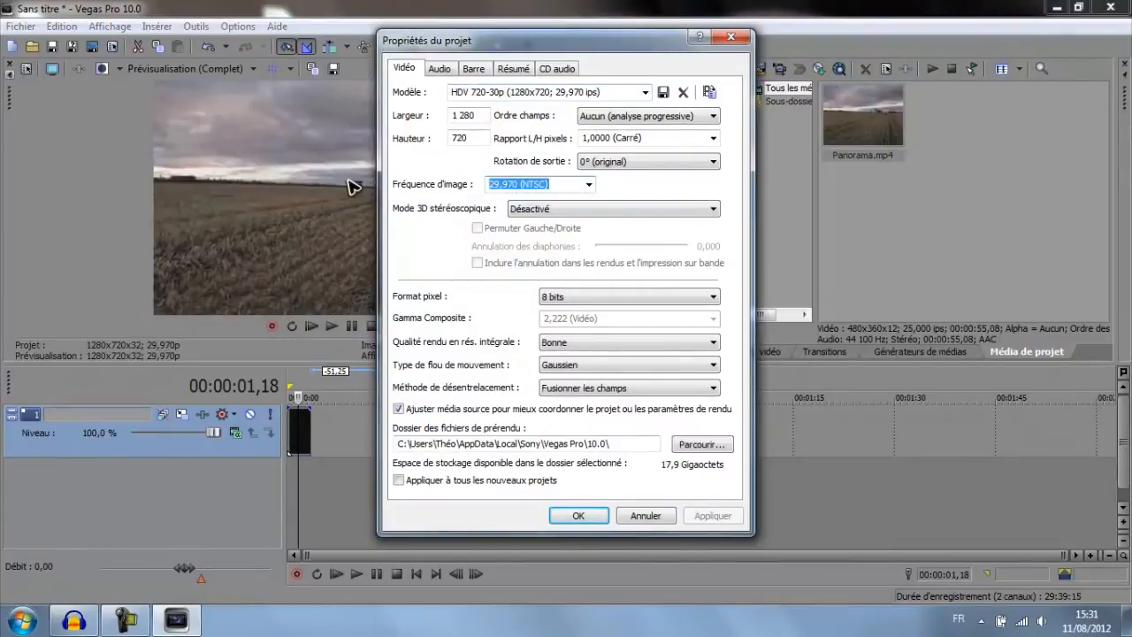
text(30)
key(Return)
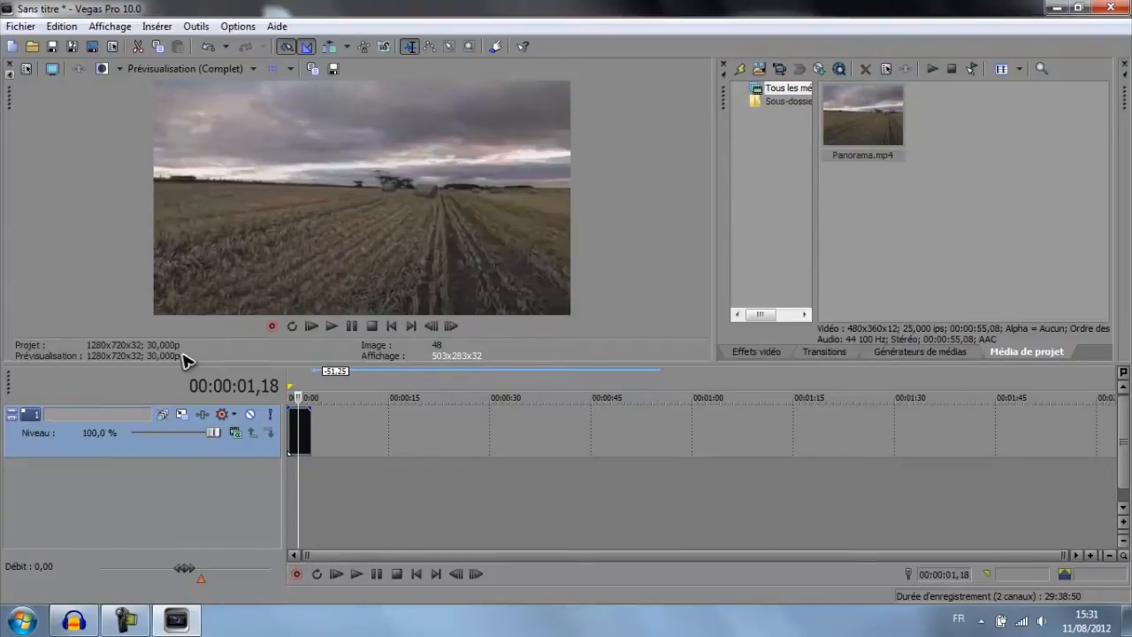
Choose the image sequence type with the PNG template for rendering into the Tuto motion folder, and cancel the render.
click(19, 26)
mouse_move(62, 26)
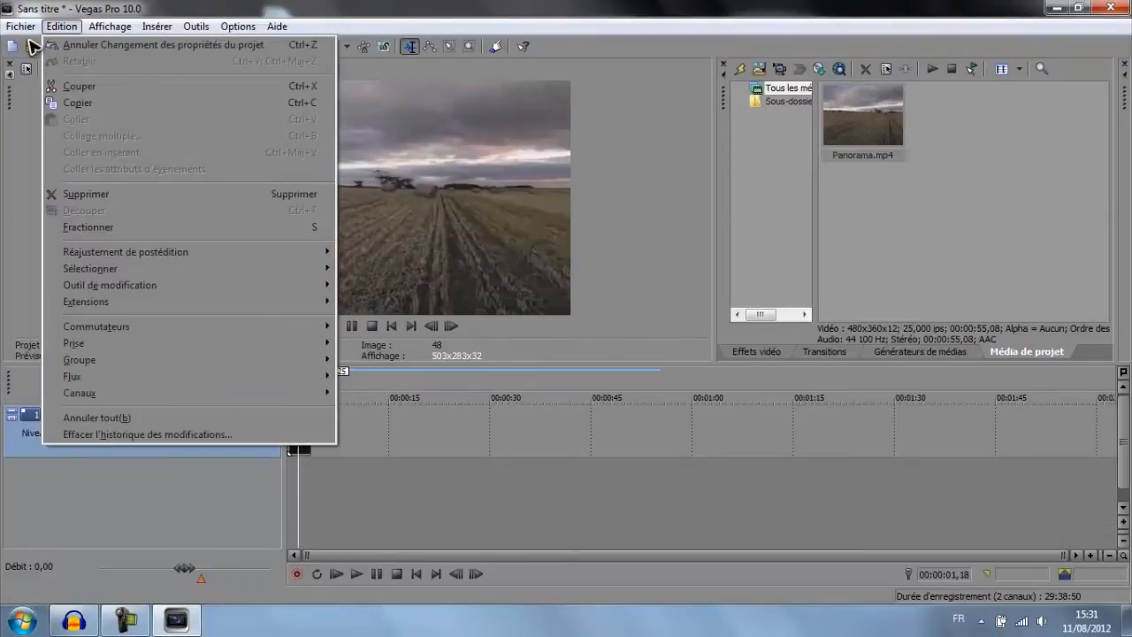
click(58, 144)
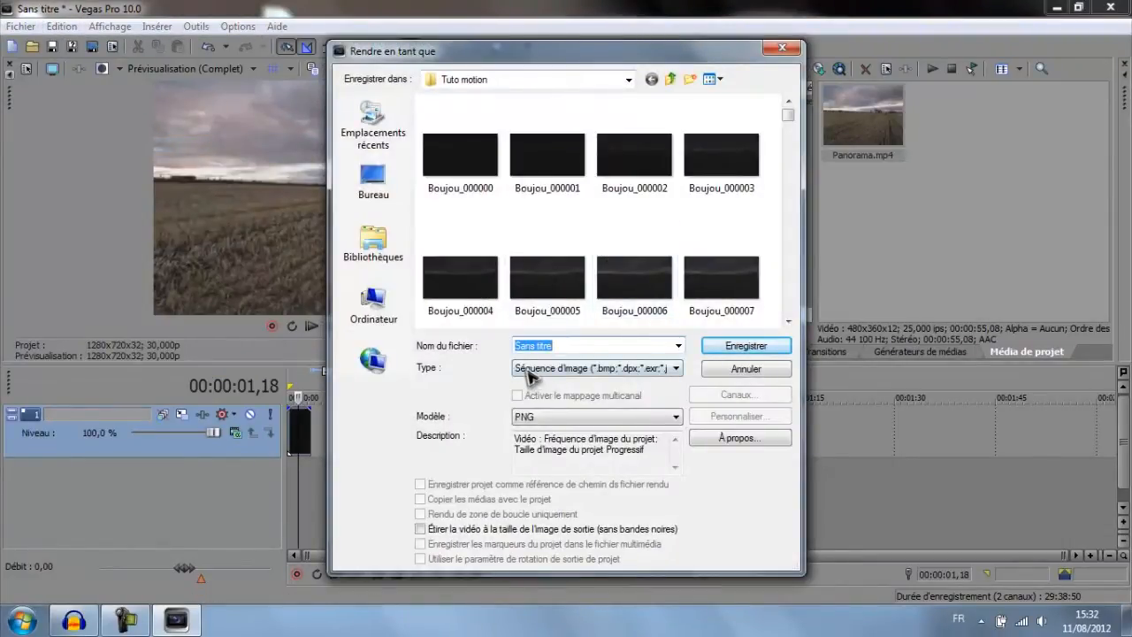
click(531, 379)
click(551, 434)
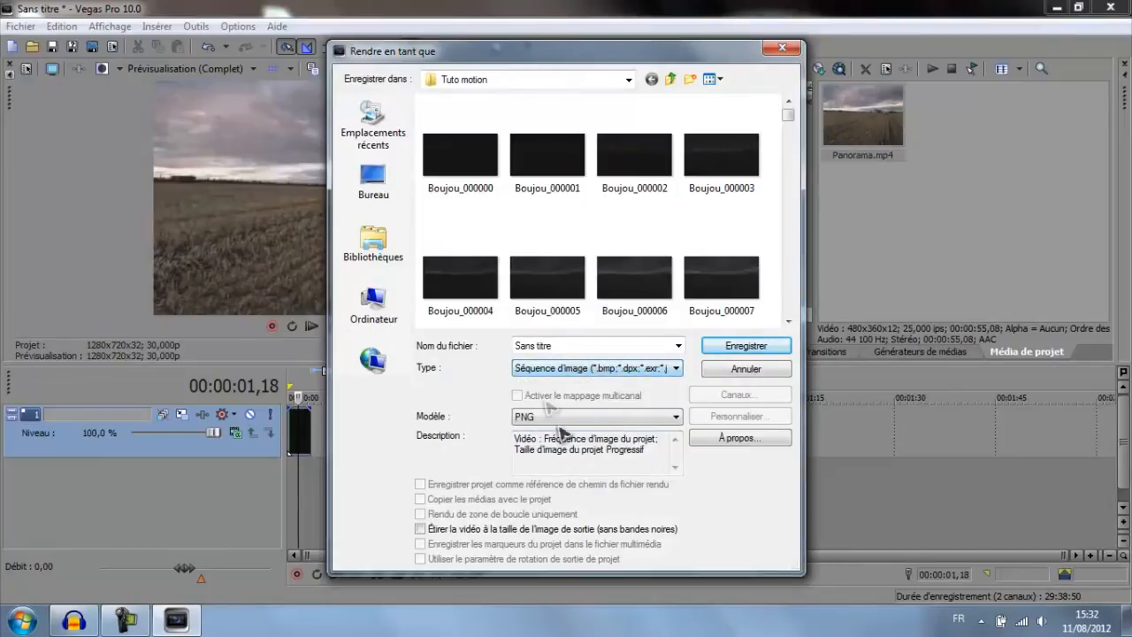
click(547, 418)
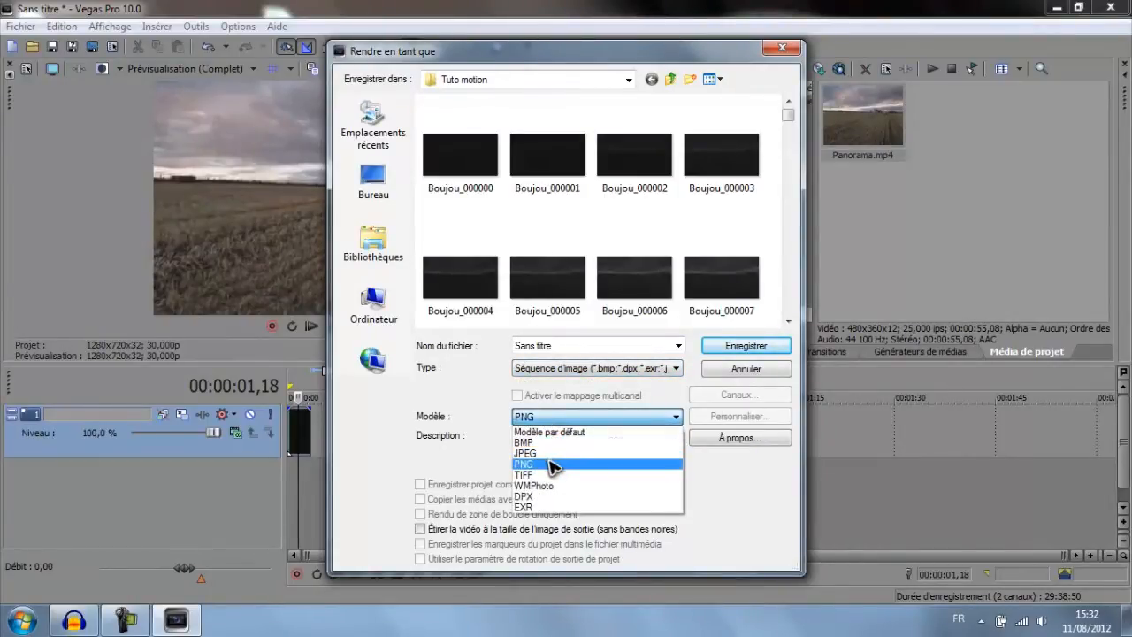
click(552, 464)
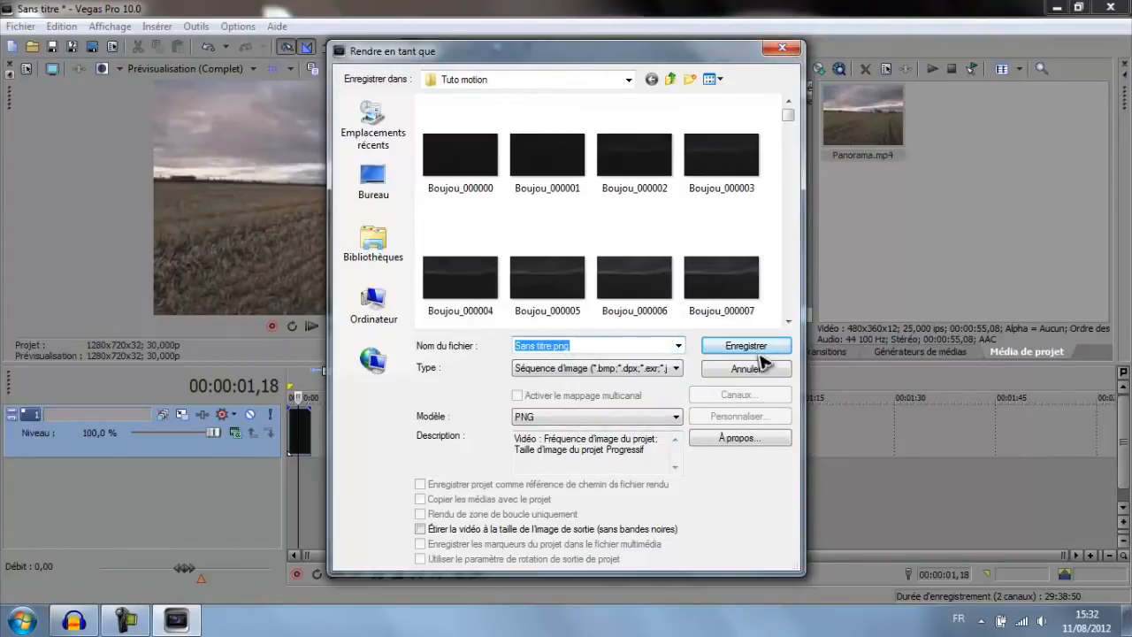
click(783, 49)
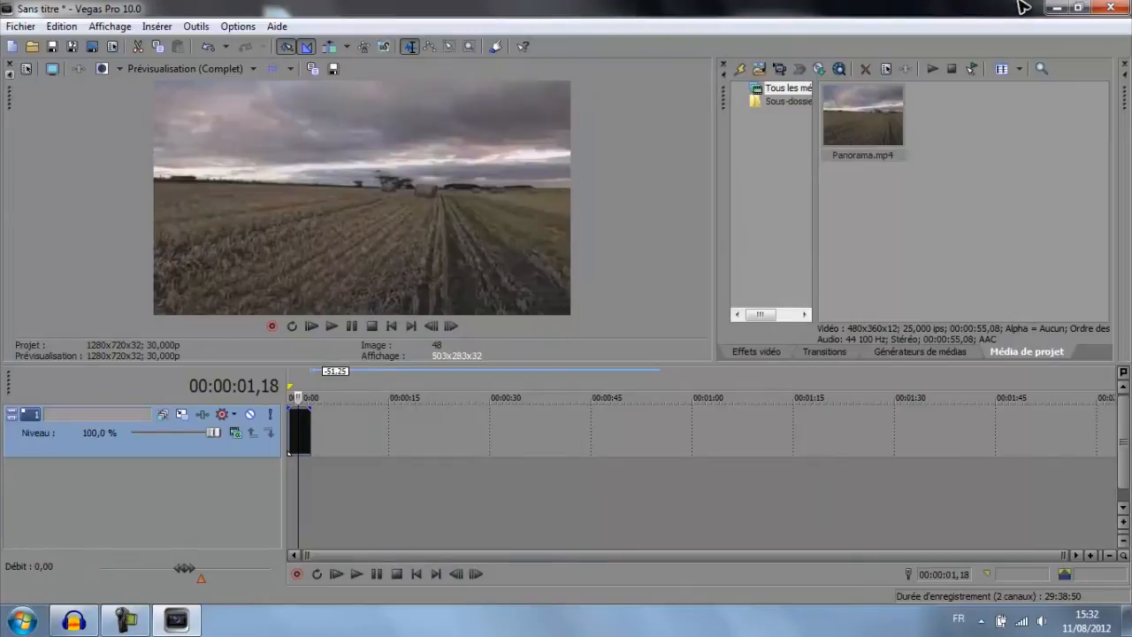
Close Vegas Pro without saving the untitled project and launch boujou from the desktop.
click(1106, 7)
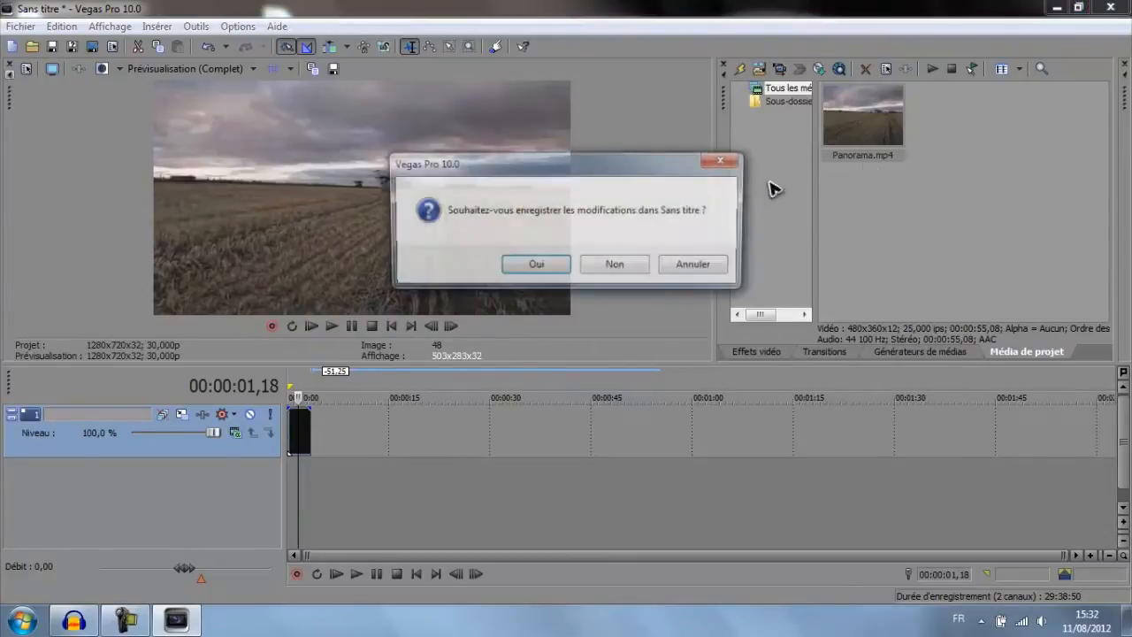
click(619, 266)
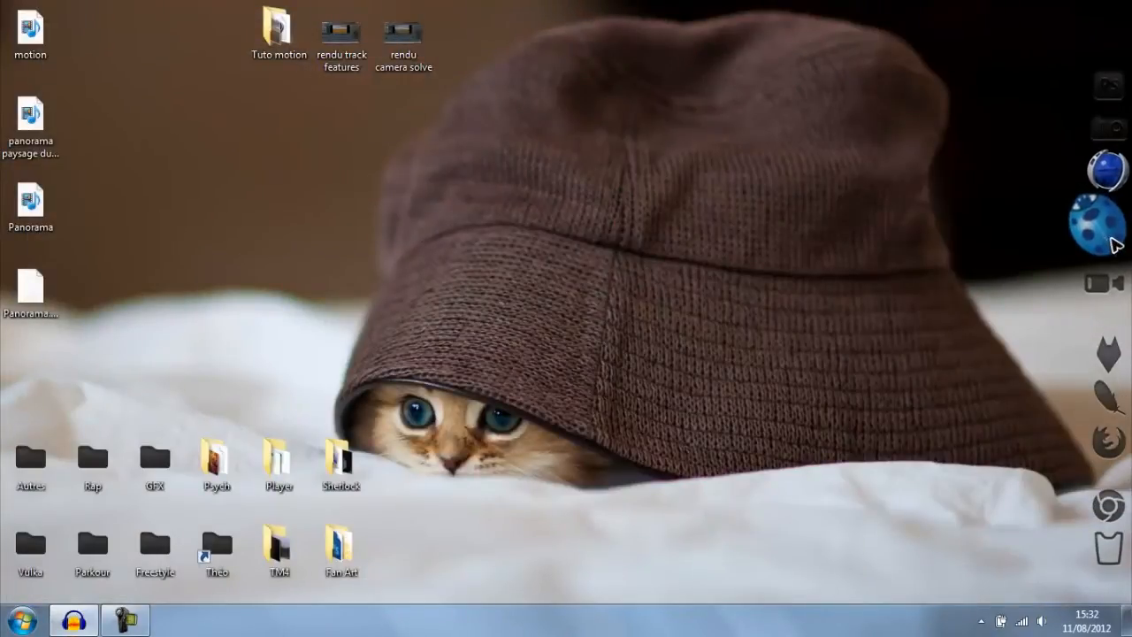
click(1117, 246)
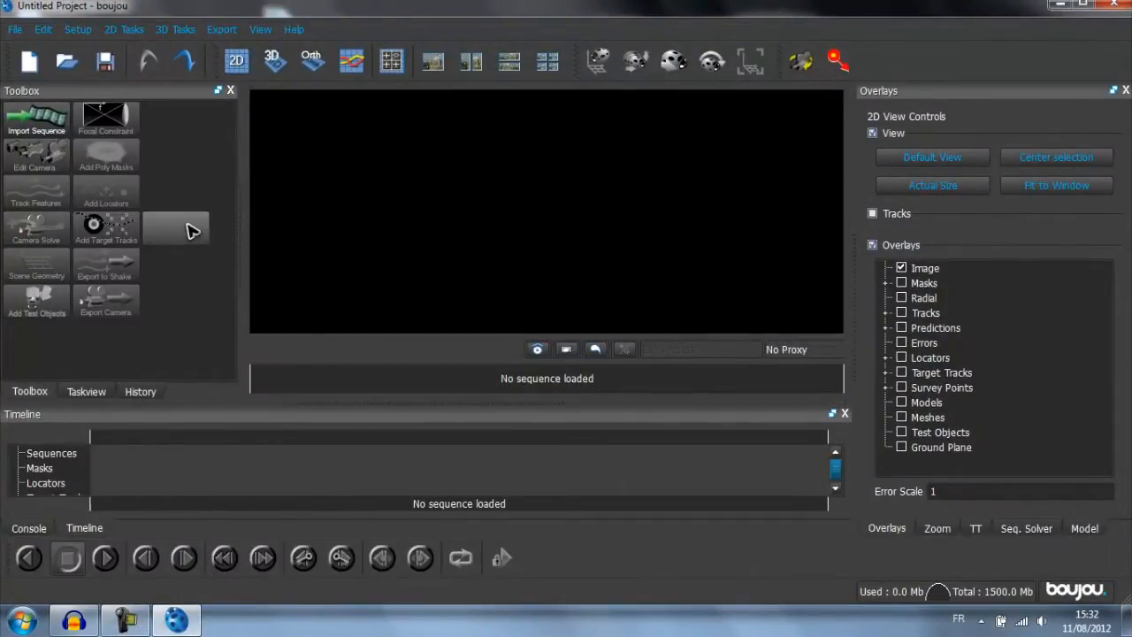
Start a sequence import and open Boujou_000000.png from the desktop's Tuto motion folder.
click(44, 131)
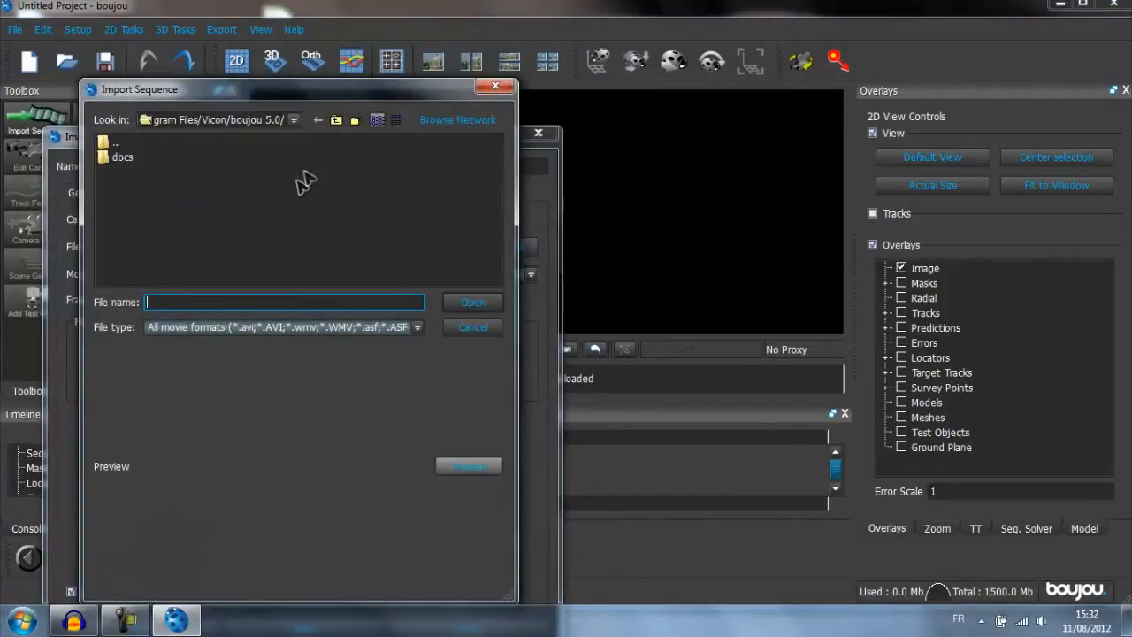
click(294, 122)
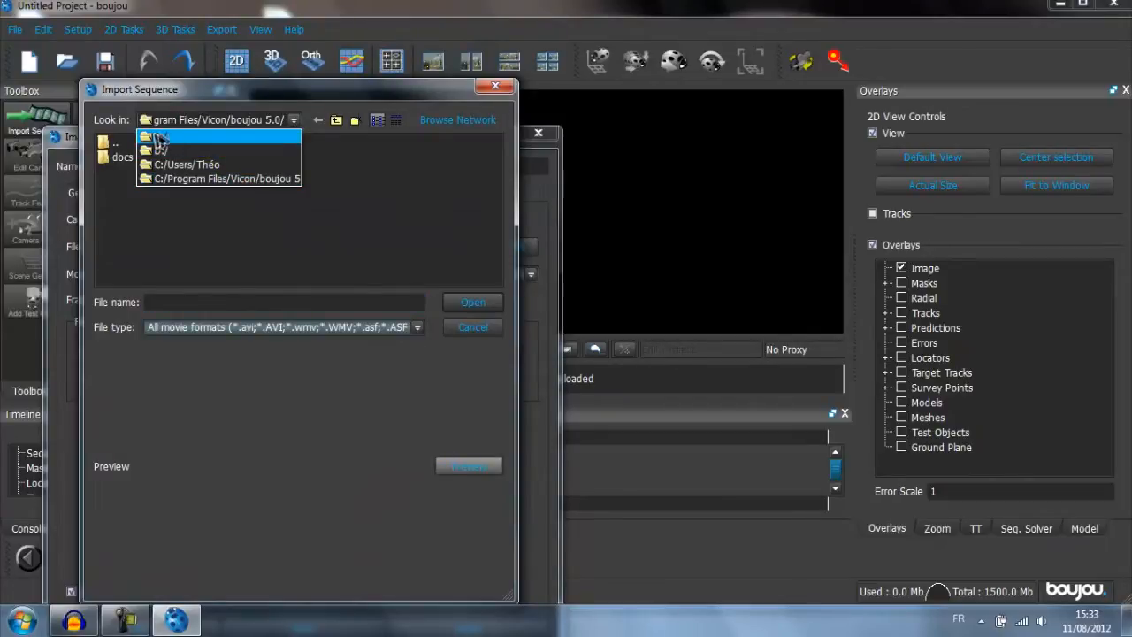
click(173, 139)
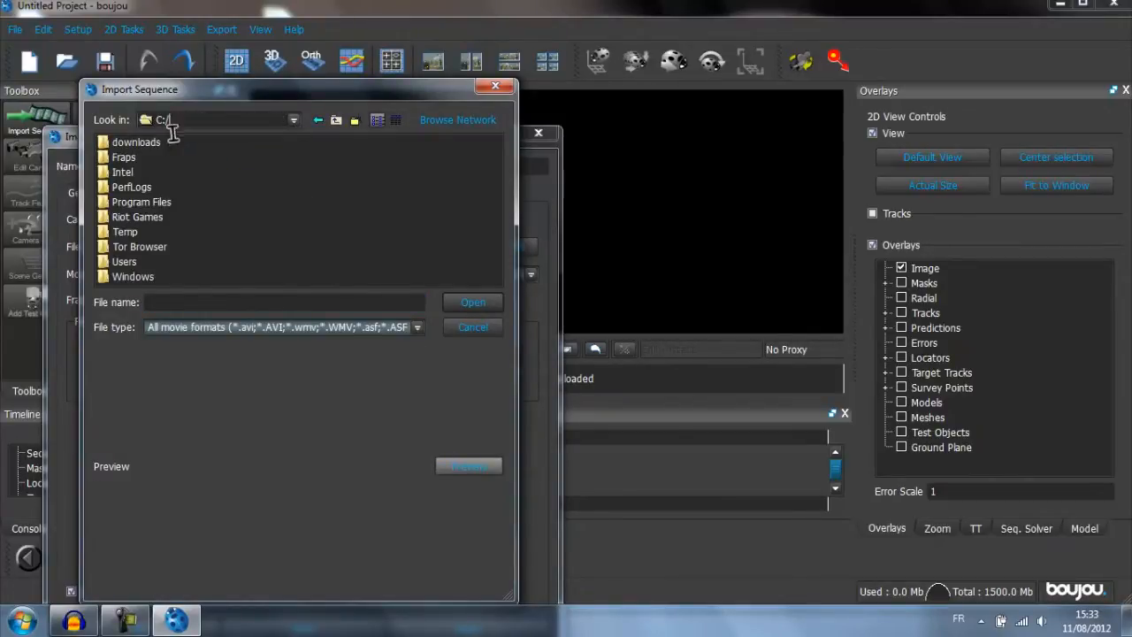
double_click(124, 263)
double_click(120, 187)
double_click(129, 171)
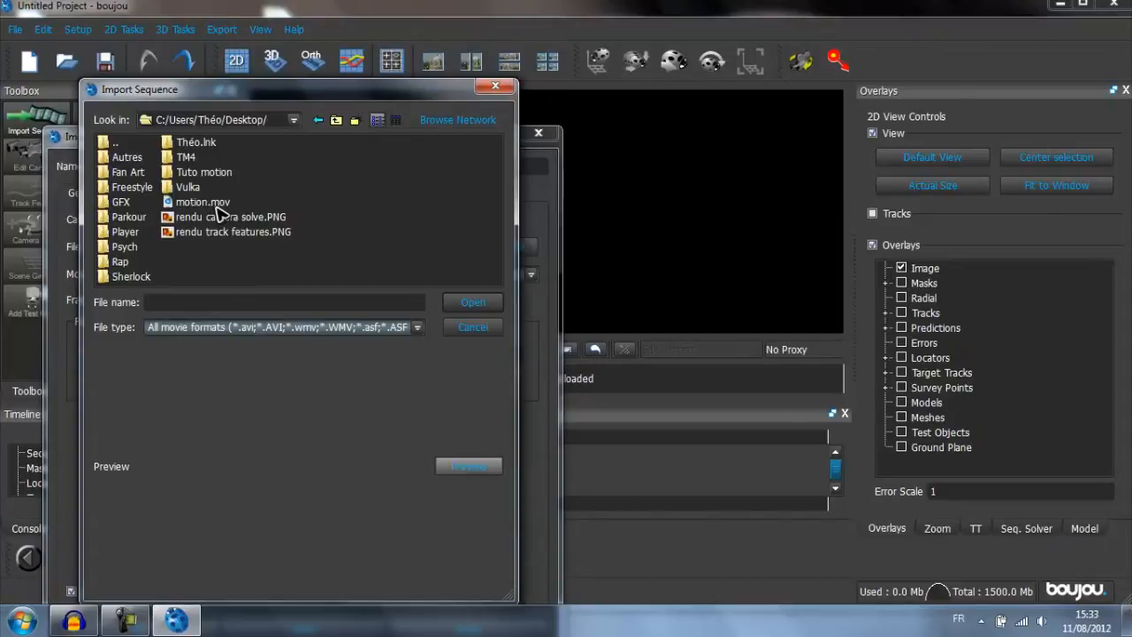
double_click(205, 172)
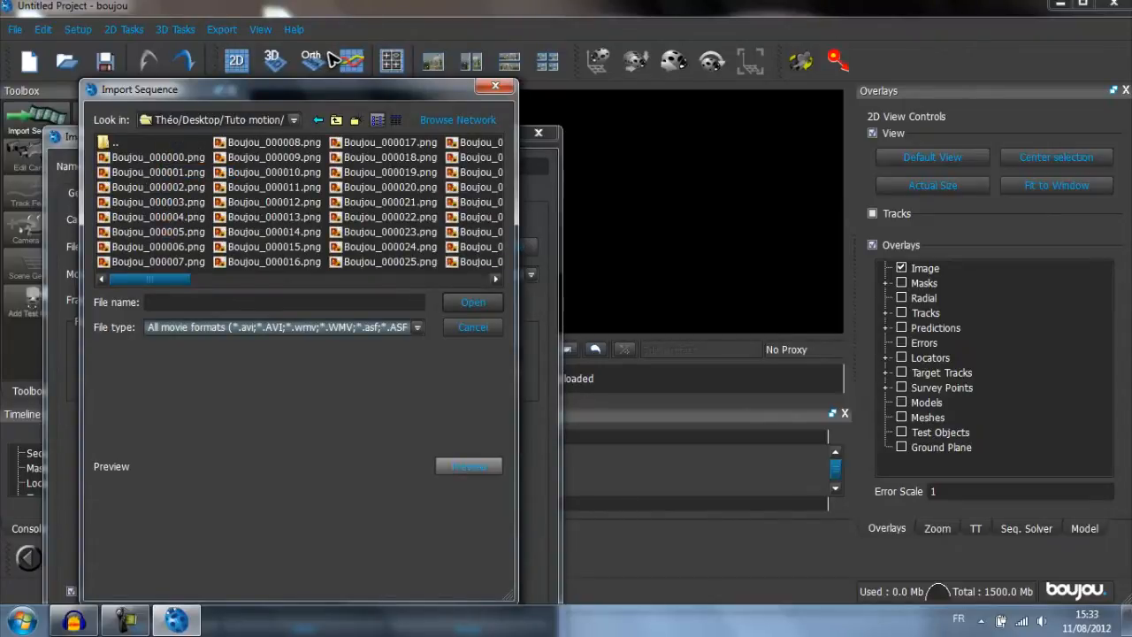
click(160, 159)
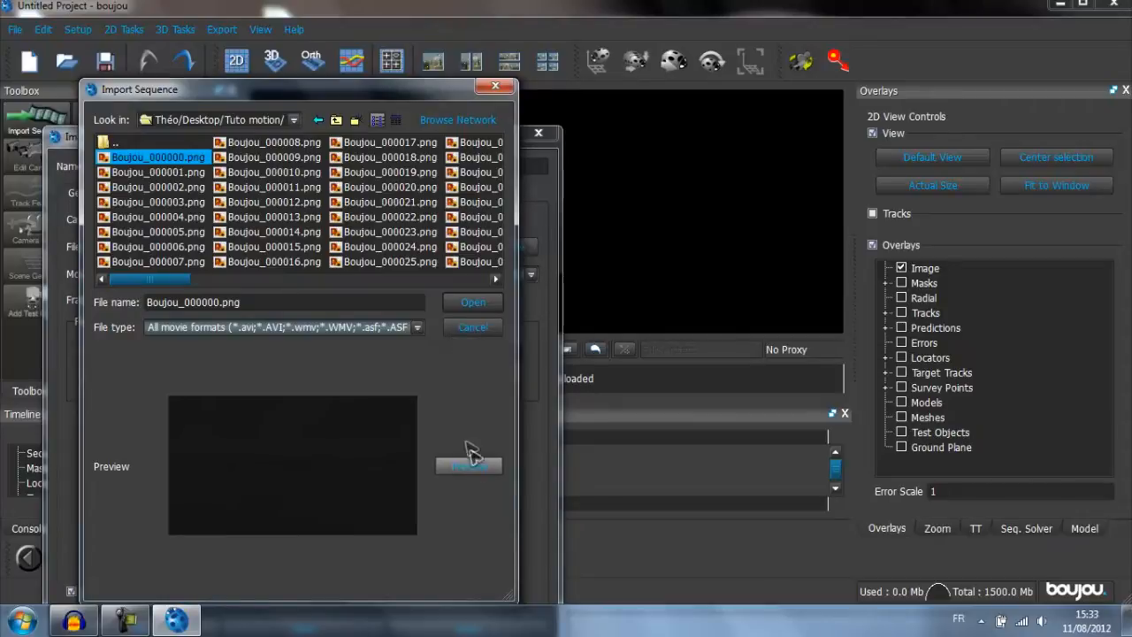
click(483, 305)
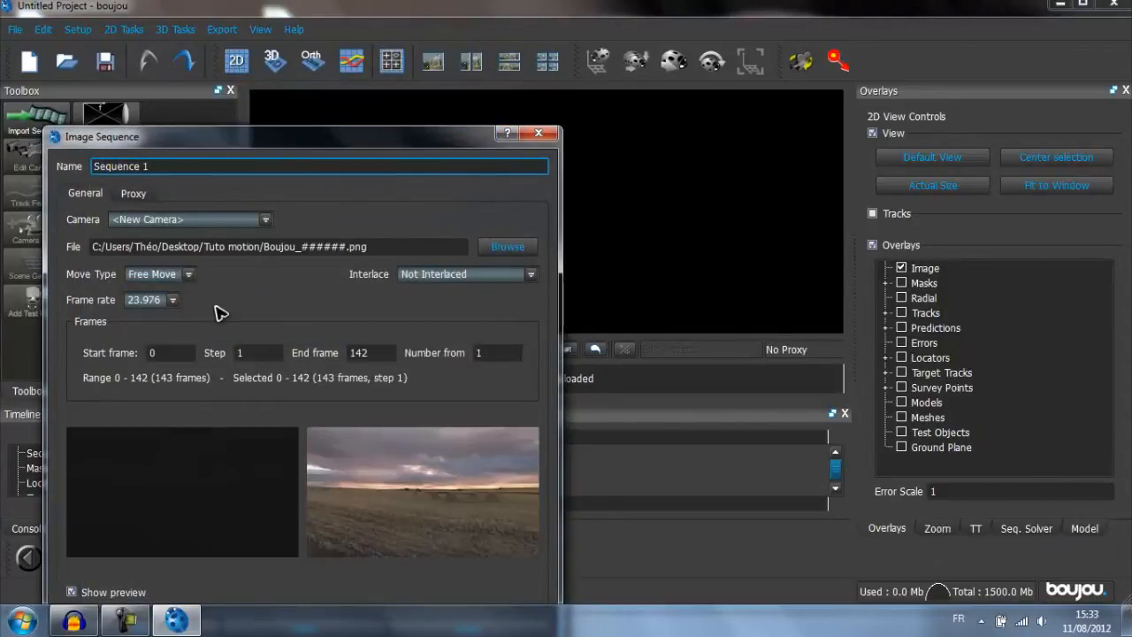
Apply the sequence import without using the alpha channel as a mask, and set the sequence's frame rate to 30.
drag(440, 145, 438, 70)
click(469, 559)
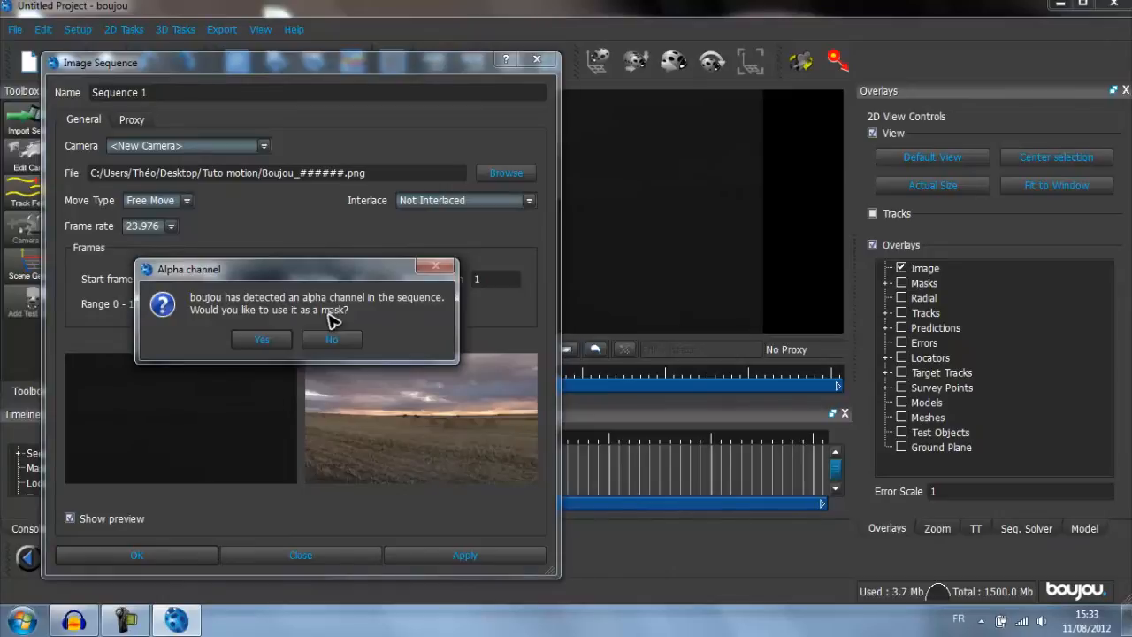
click(331, 340)
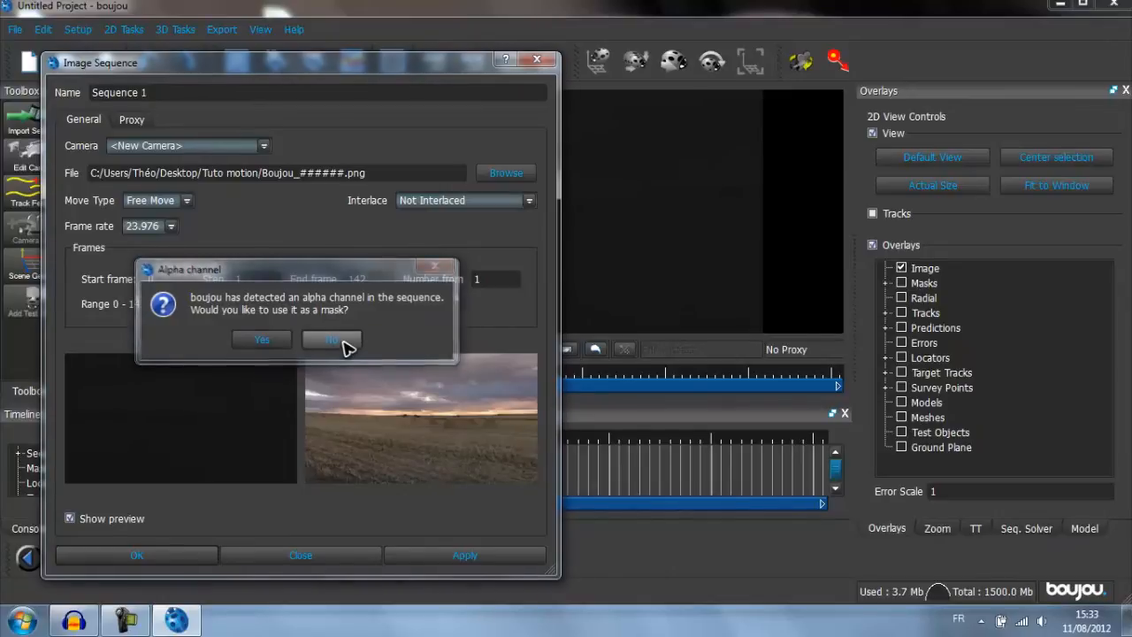
click(171, 227)
click(141, 300)
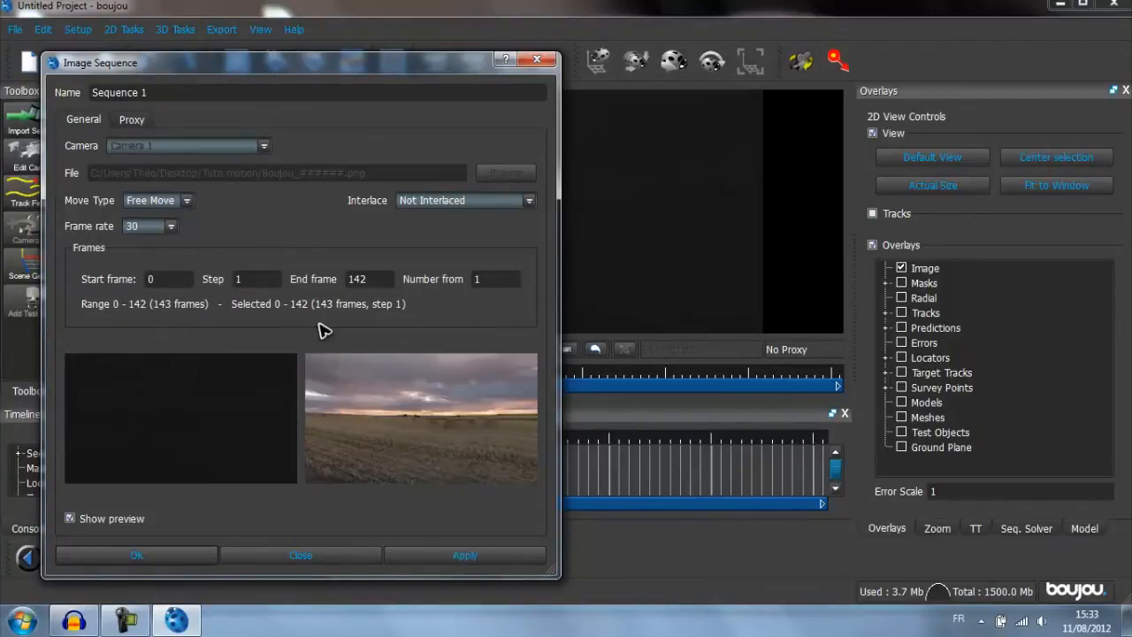
click(433, 559)
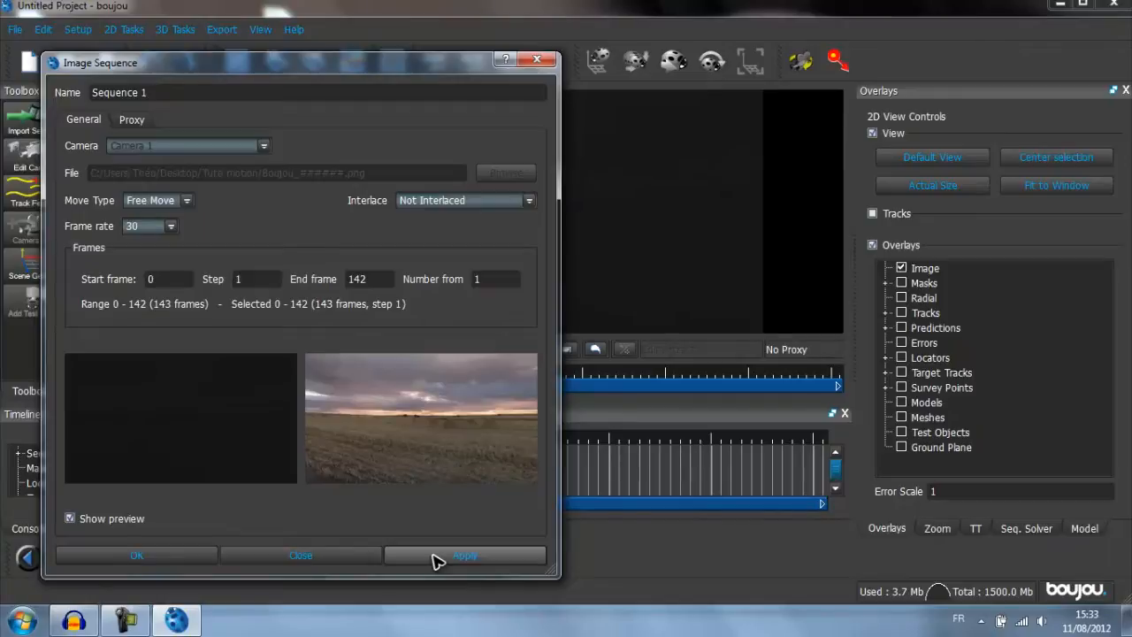
click(321, 557)
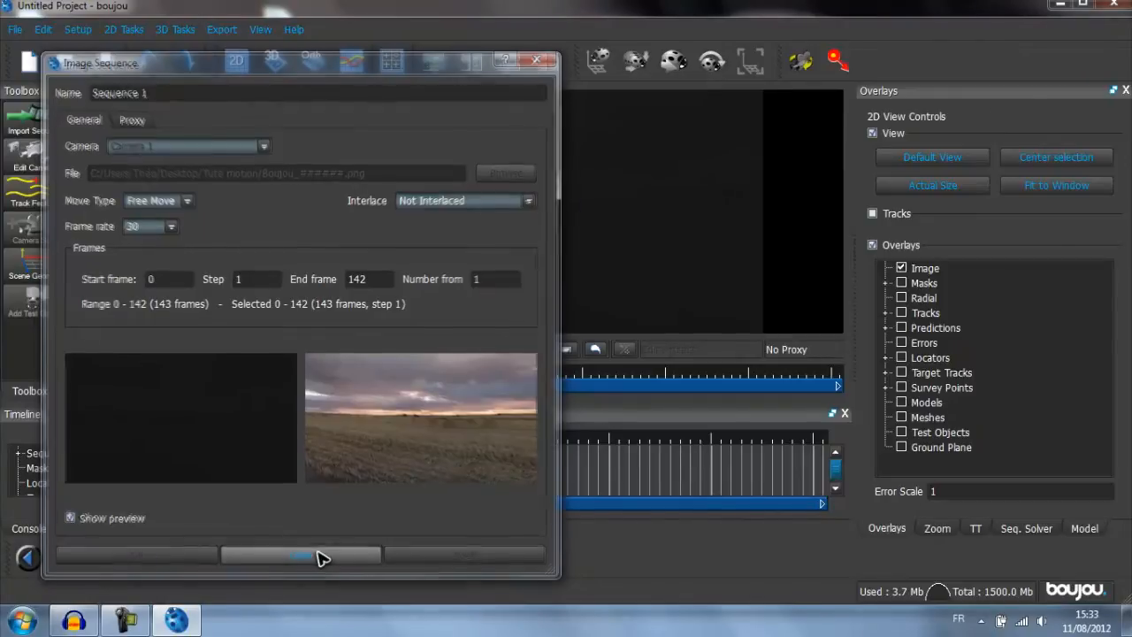
drag(299, 384, 421, 377)
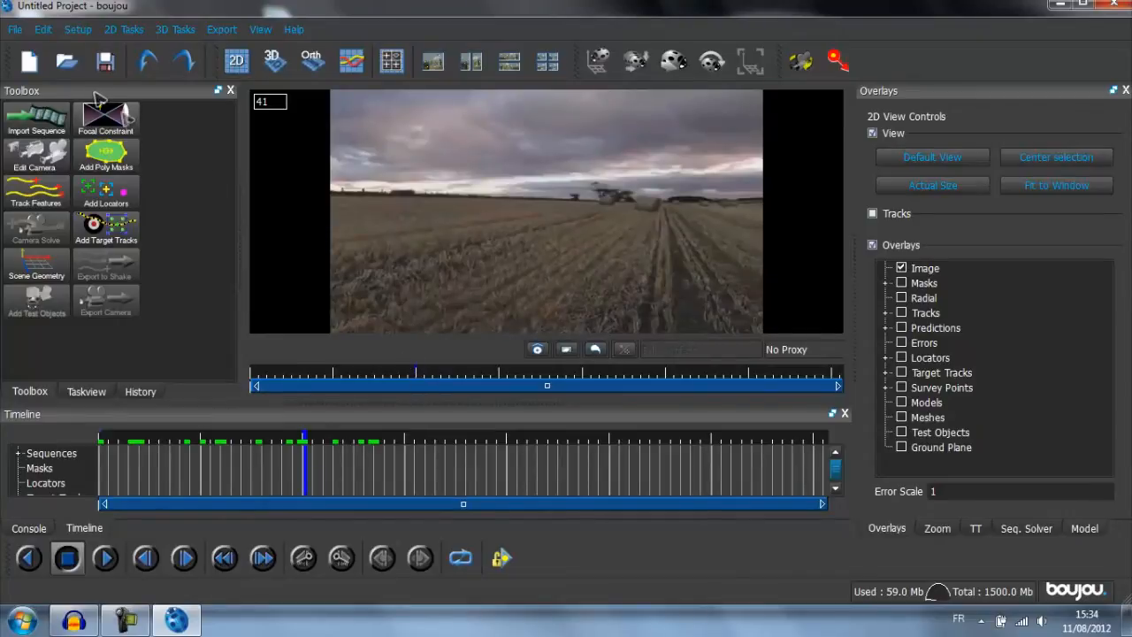
Run feature tracking on all frames of Sequence 1 and scrub through the sequence to check the tracks.
click(42, 201)
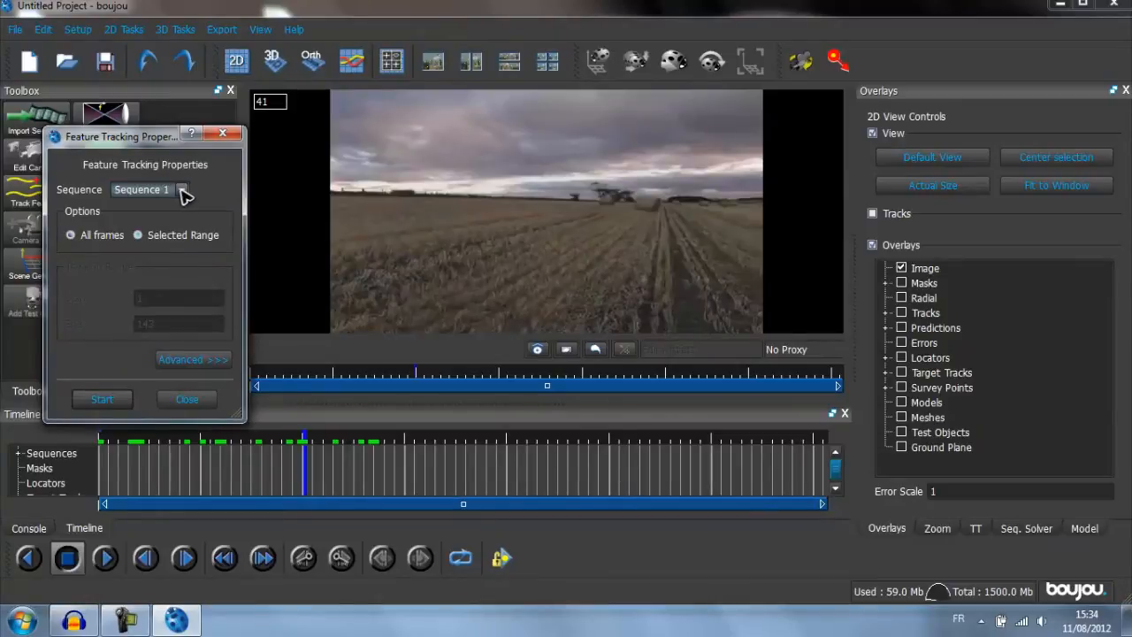
click(182, 193)
click(150, 206)
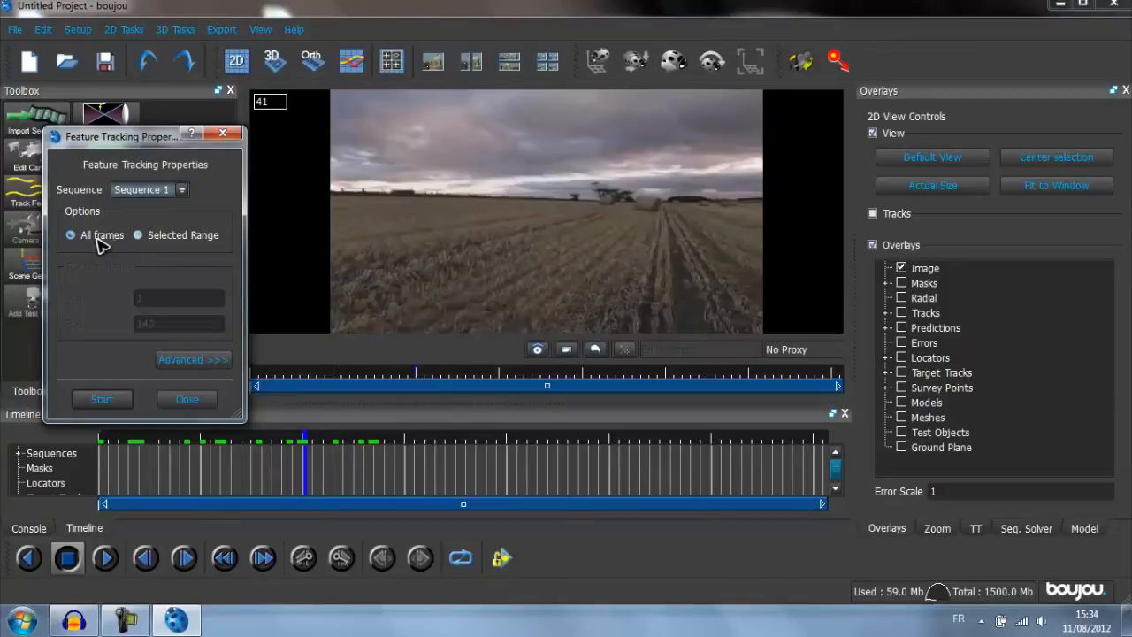
click(102, 399)
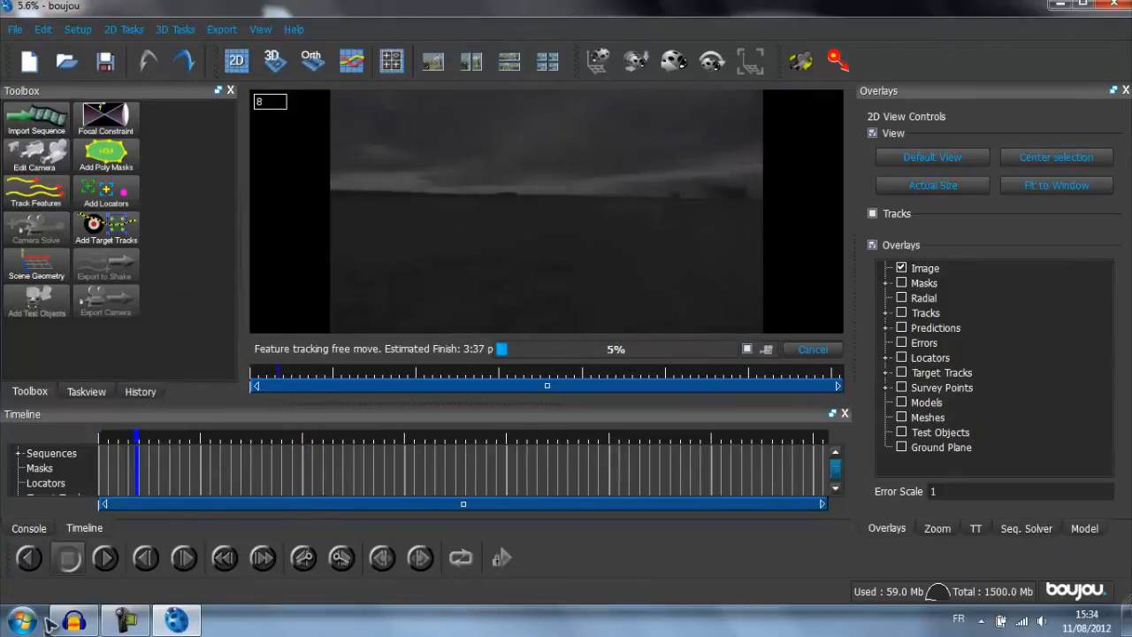
click(125, 621)
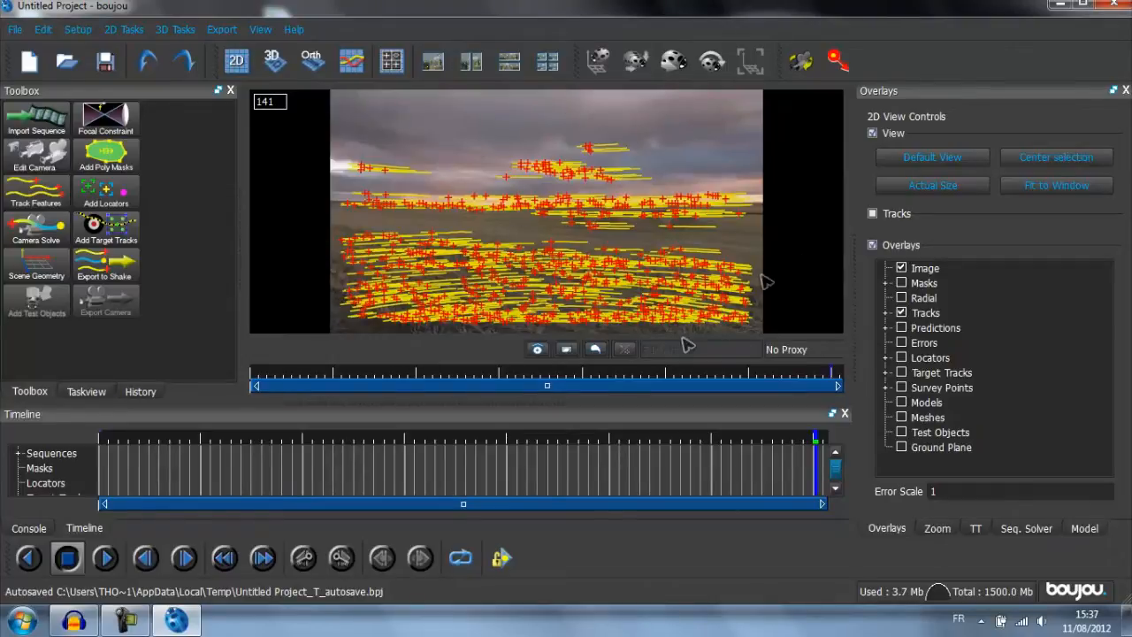
drag(334, 383, 492, 378)
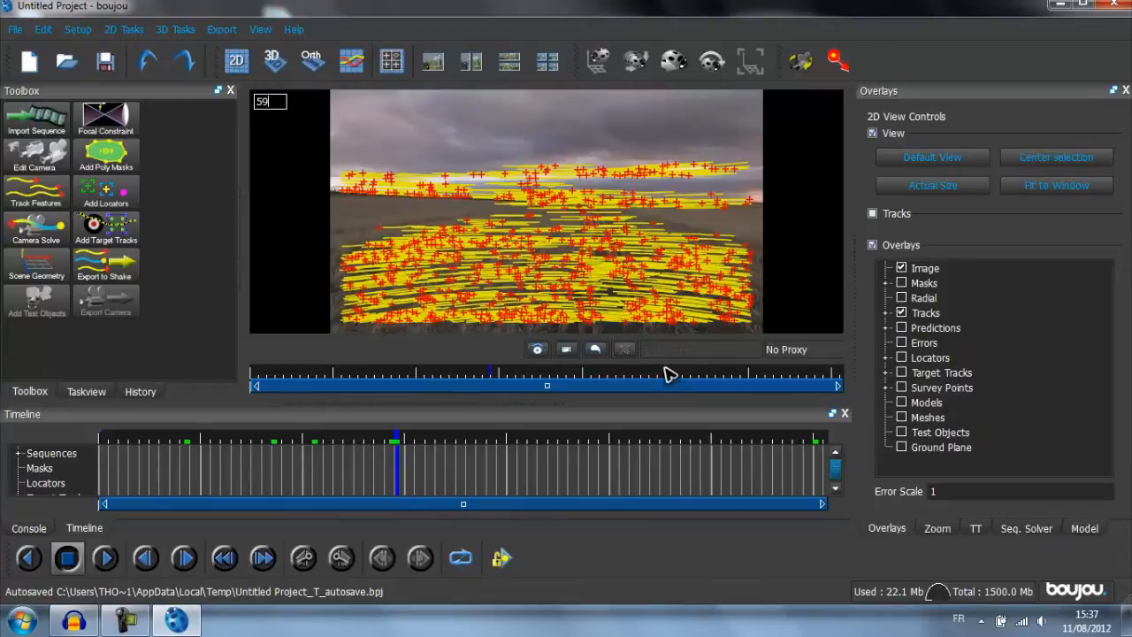
Run a camera solve on all frames of Sequence 1 with Optimize camera path smoothness turned on.
click(64, 244)
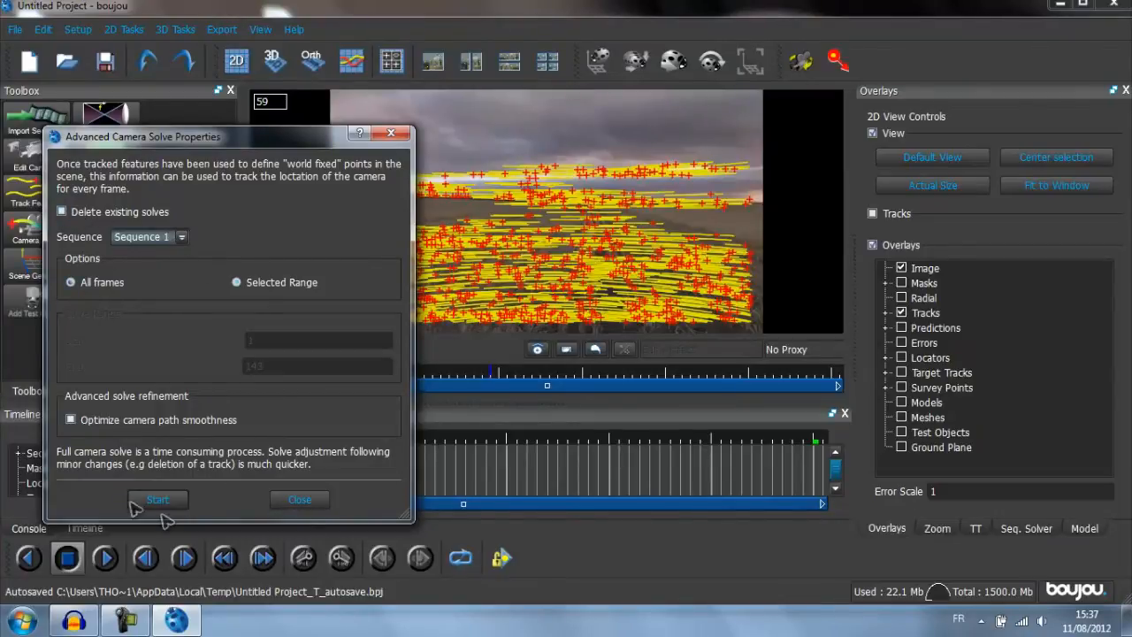
click(71, 421)
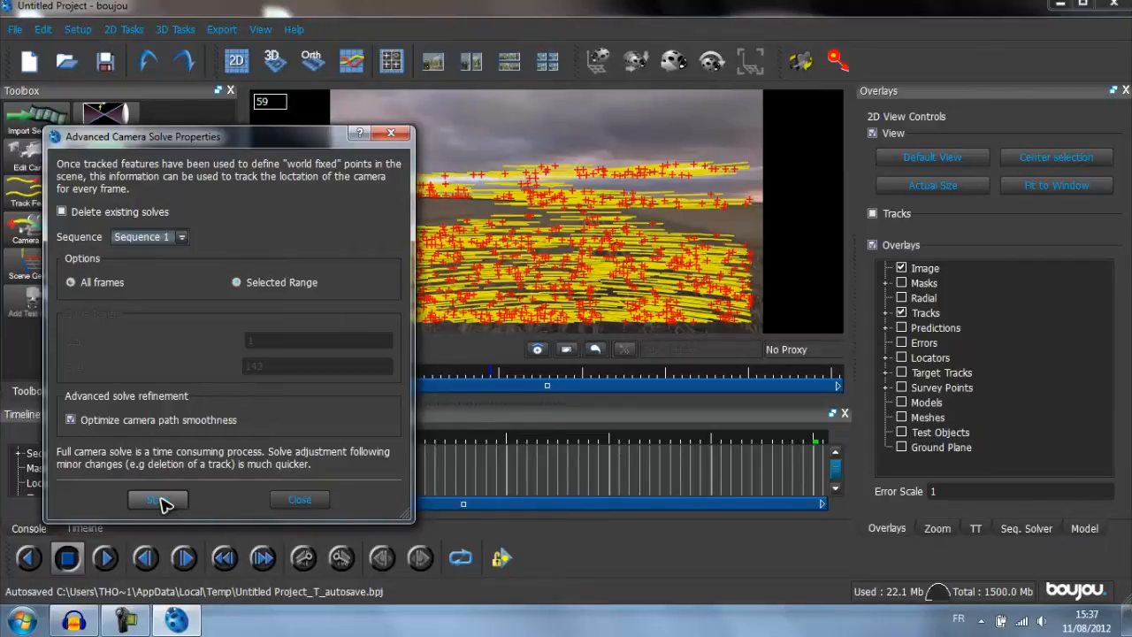
click(126, 624)
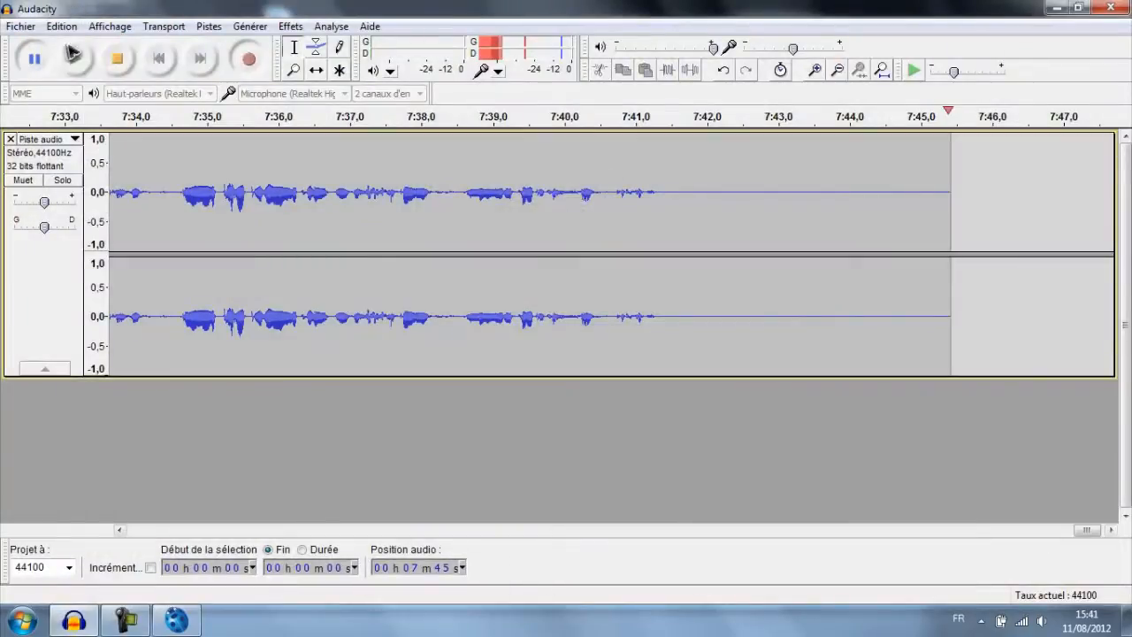
click(1056, 7)
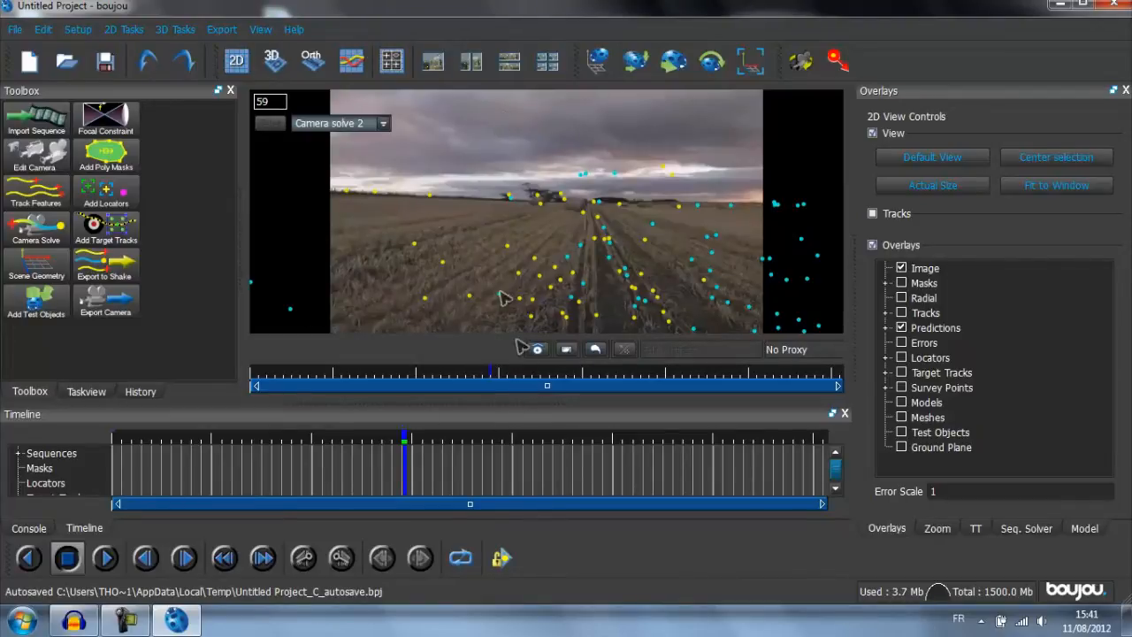
In Scene Geometry, add an Origin coordinate frame hint and connect it to track 4220 on the field path.
click(55, 270)
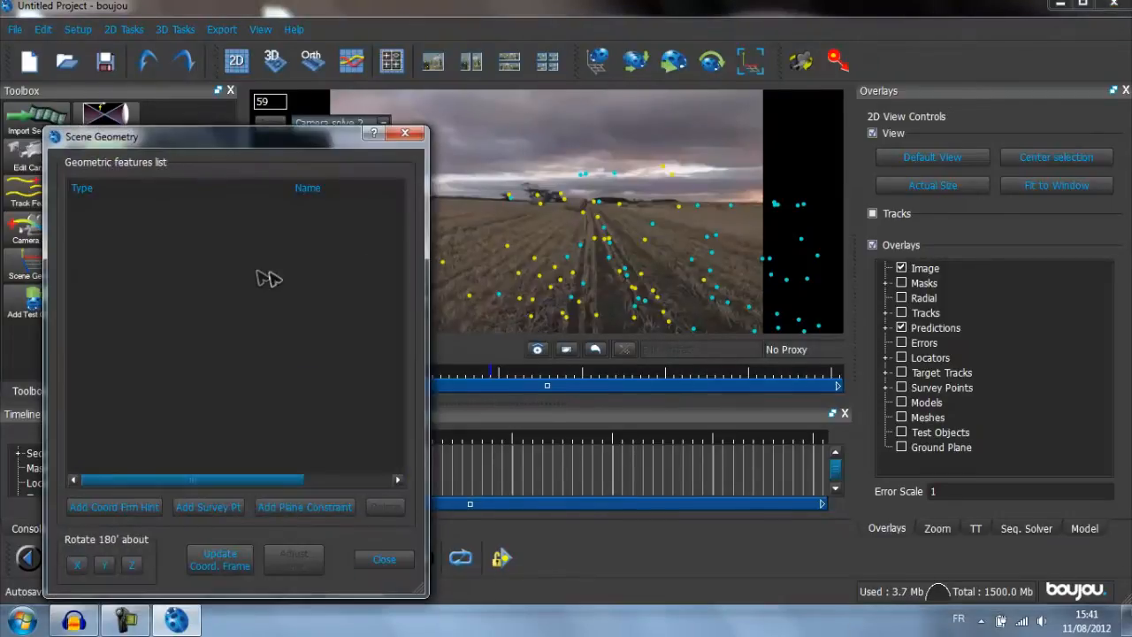
mouse_move(257, 140)
mouse_down()
mouse_move(295, 112)
mouse_move(274, 125)
mouse_up()
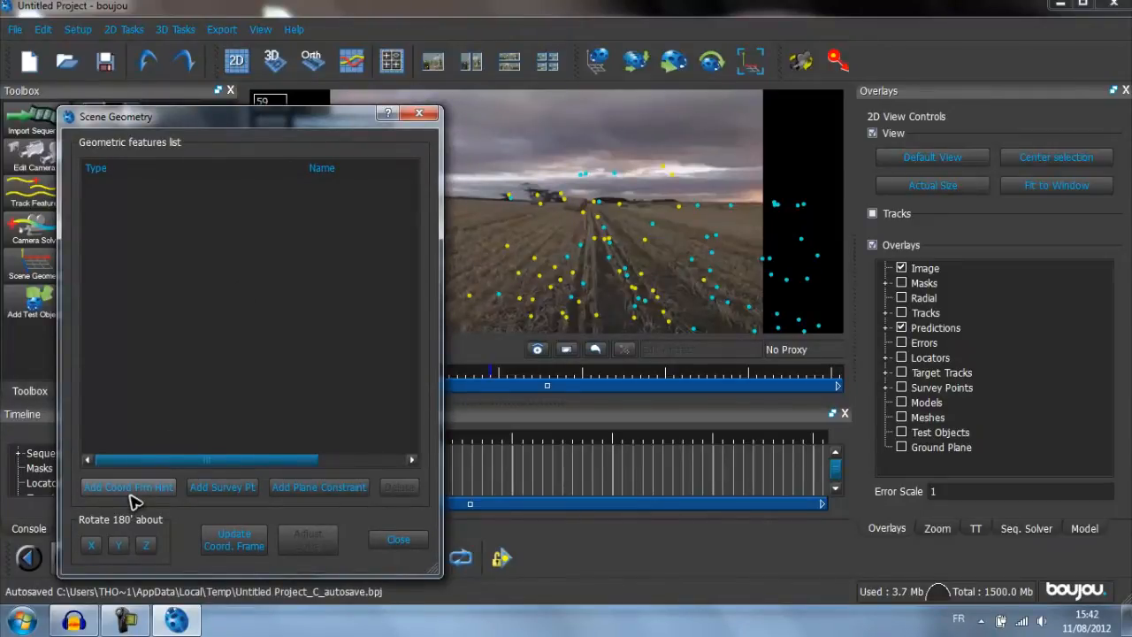
click(129, 492)
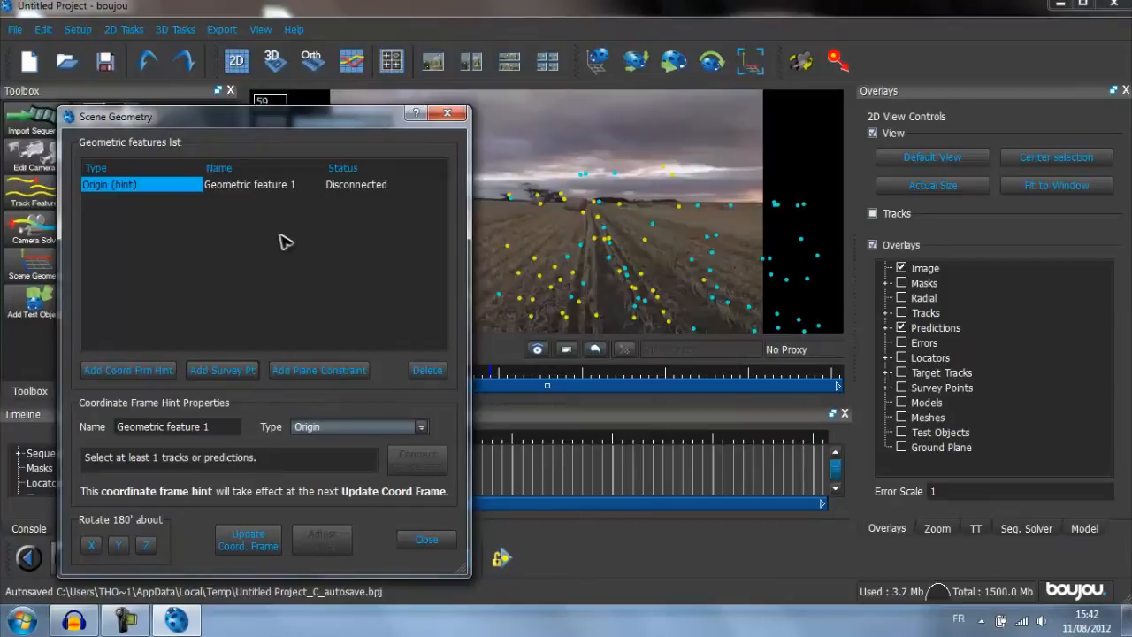
click(316, 428)
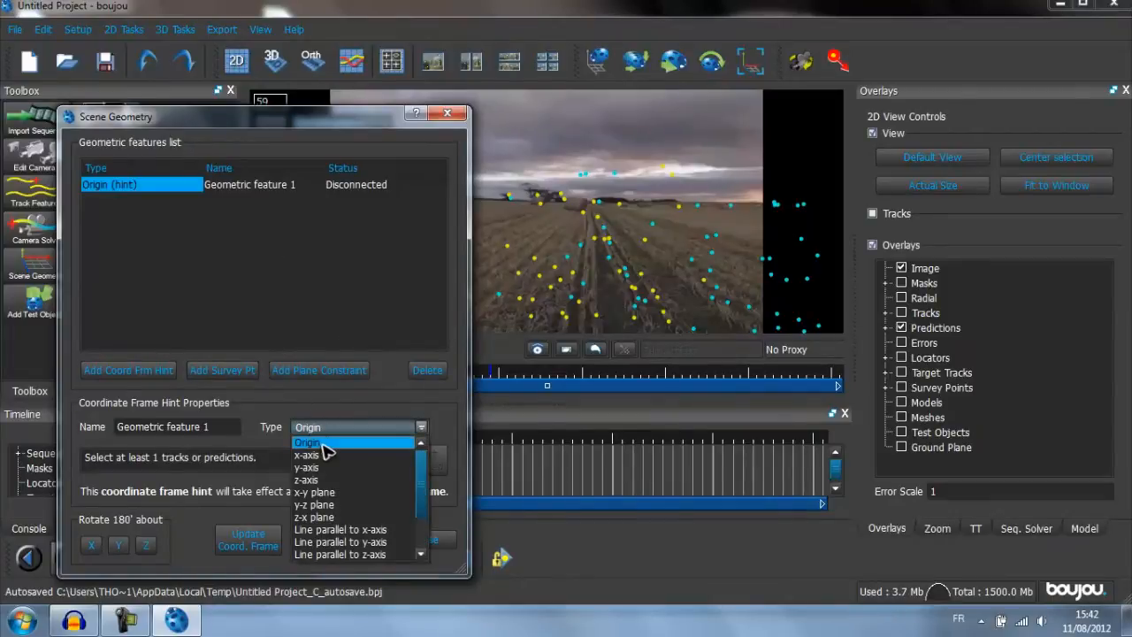
click(319, 444)
drag(367, 125, 309, 101)
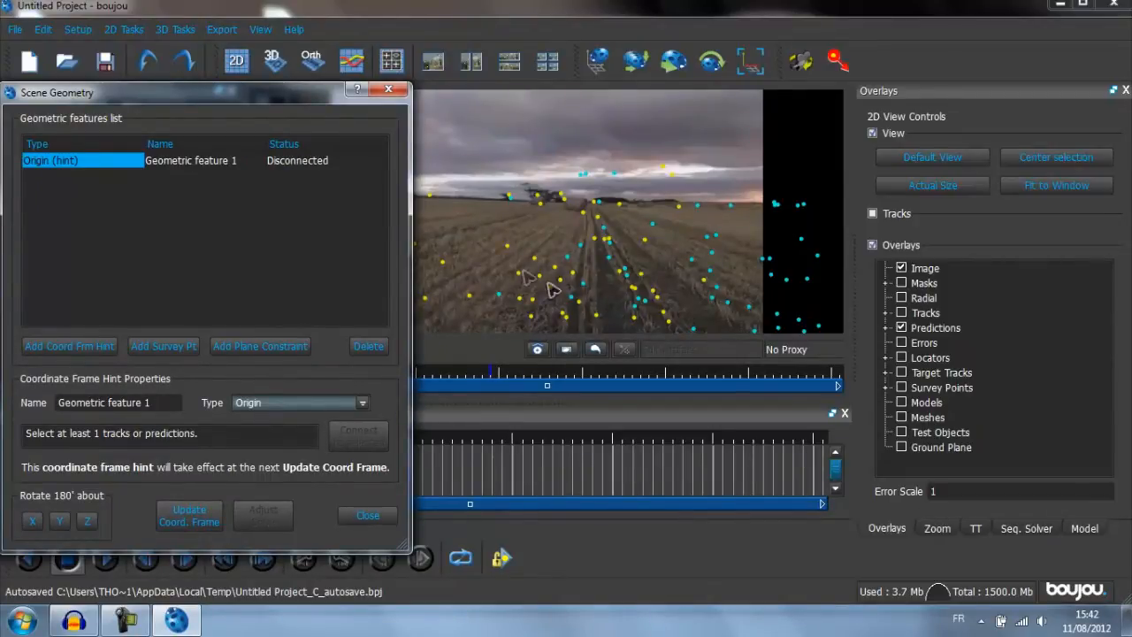
click(583, 290)
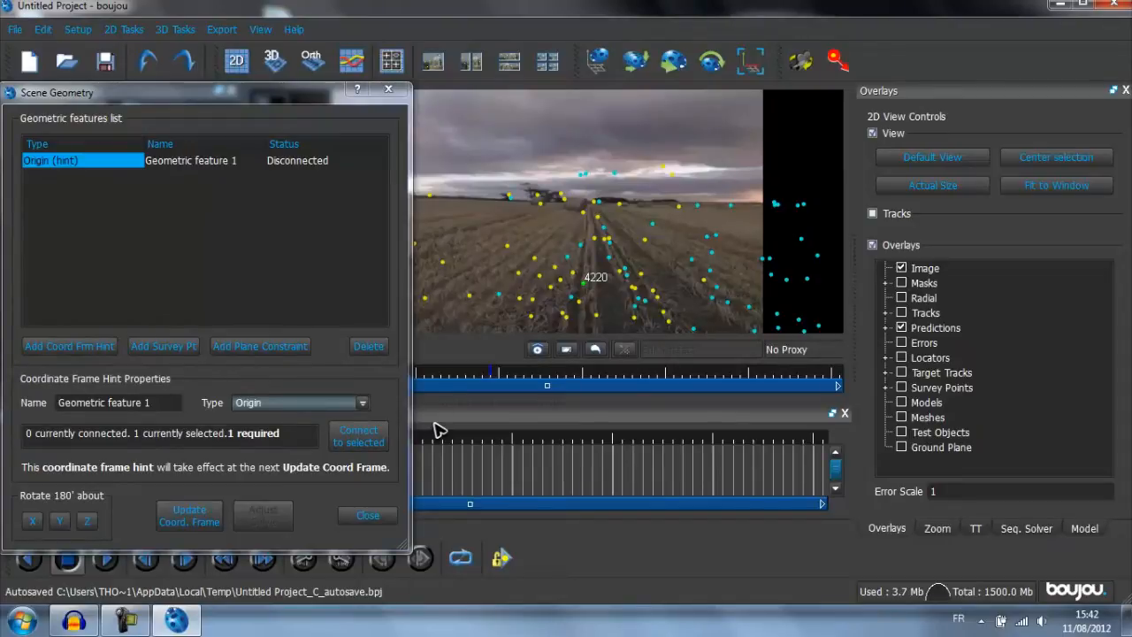
click(372, 445)
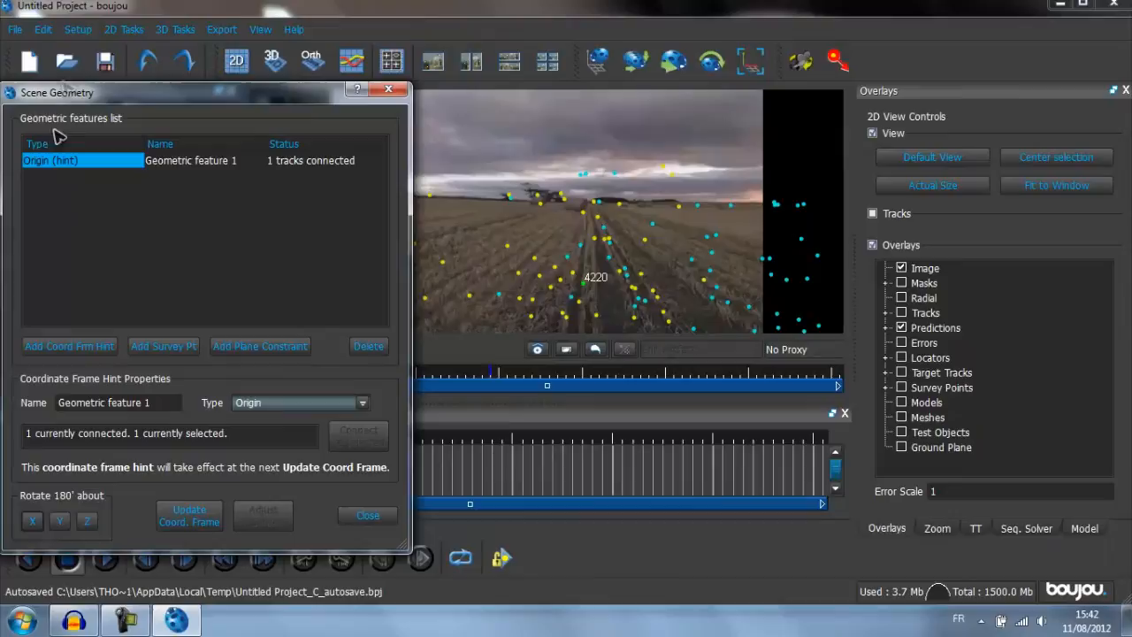
Add an x-axis coordinate frame hint and connect it to tracks 976 and 4299 on either side of the path.
click(99, 356)
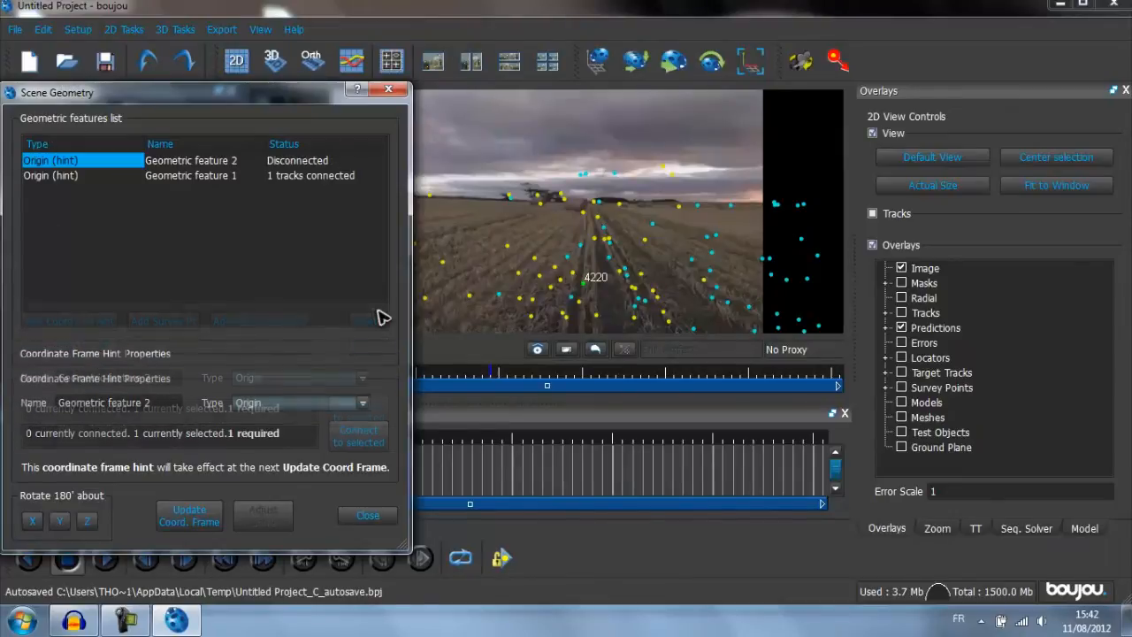
click(276, 405)
click(275, 438)
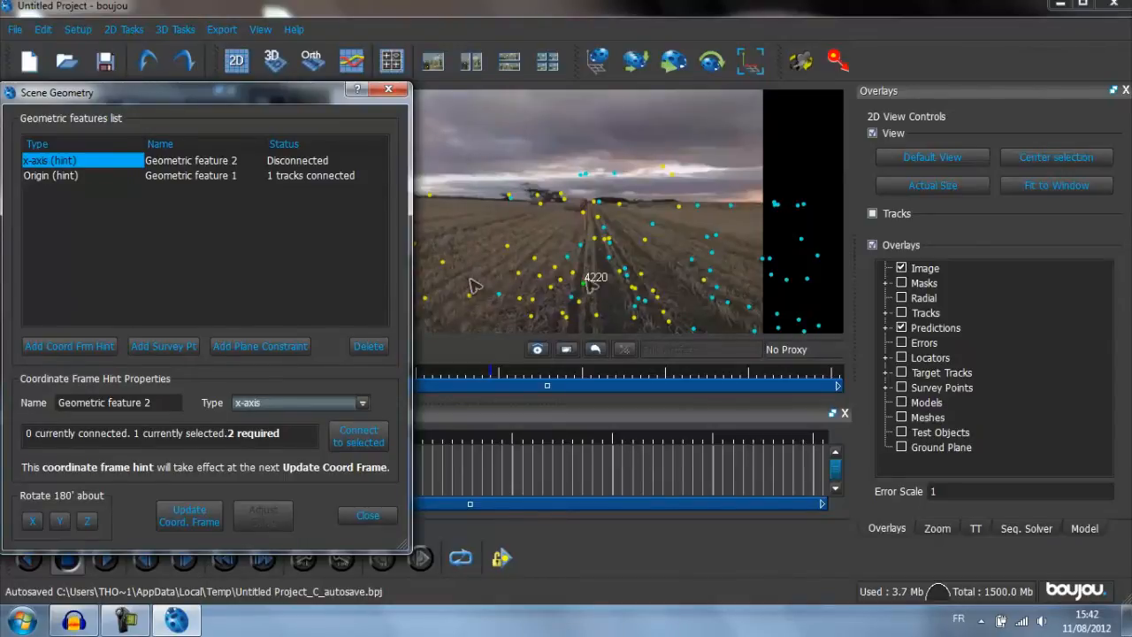
click(520, 277)
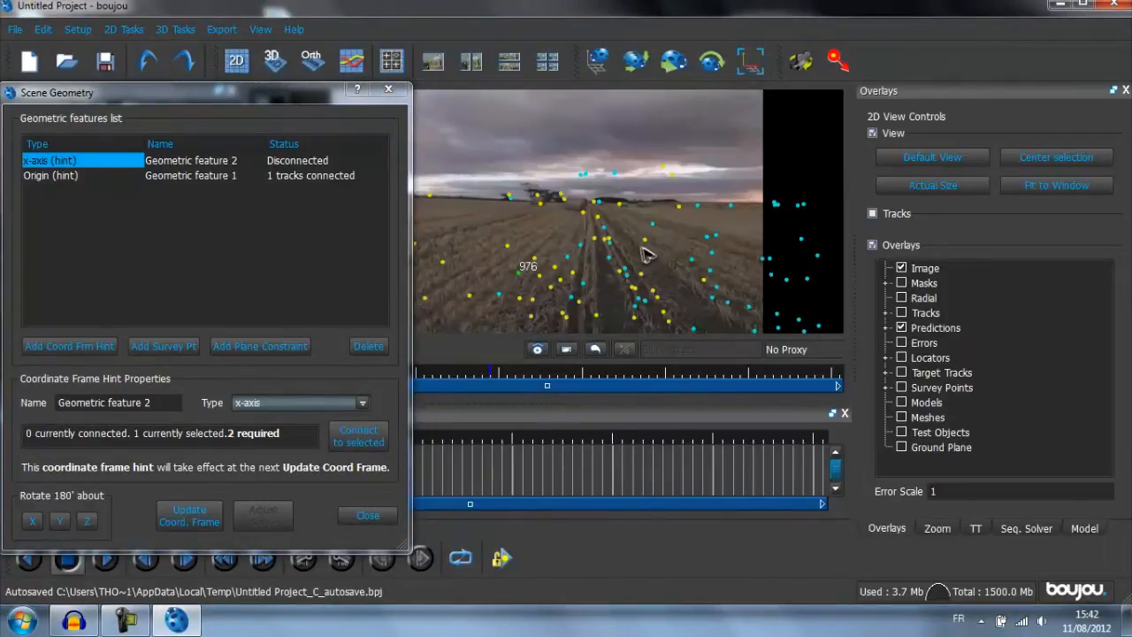
shift+click(711, 272)
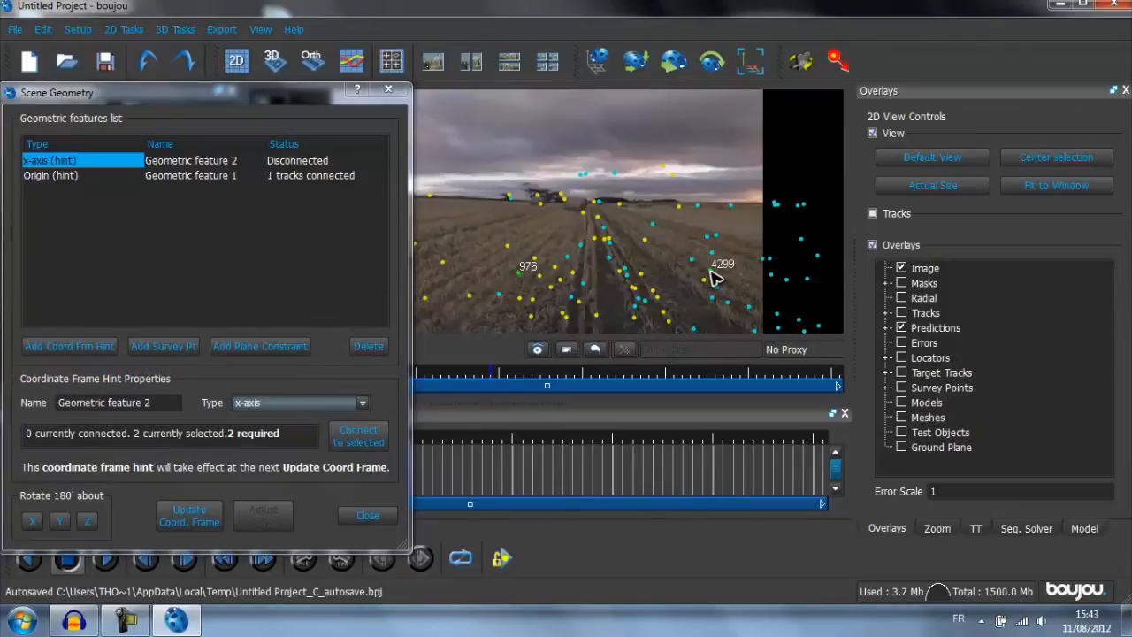
click(379, 445)
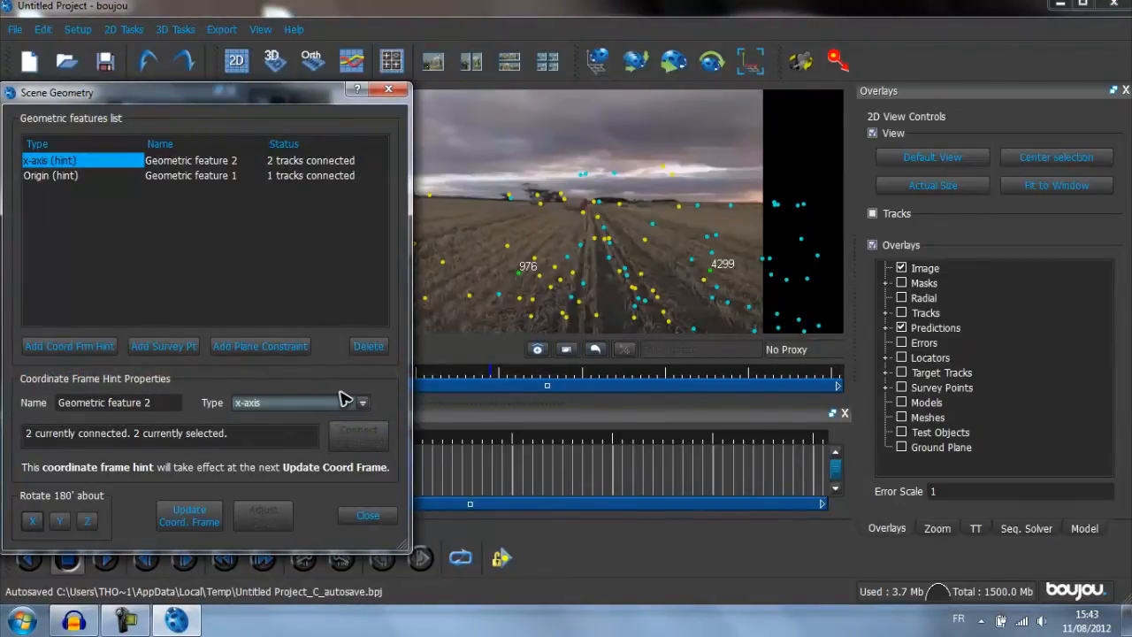
Add a z-axis coordinate frame hint connected to tracks 2462 and 1067 along the path, and update the coordinate frame.
click(93, 347)
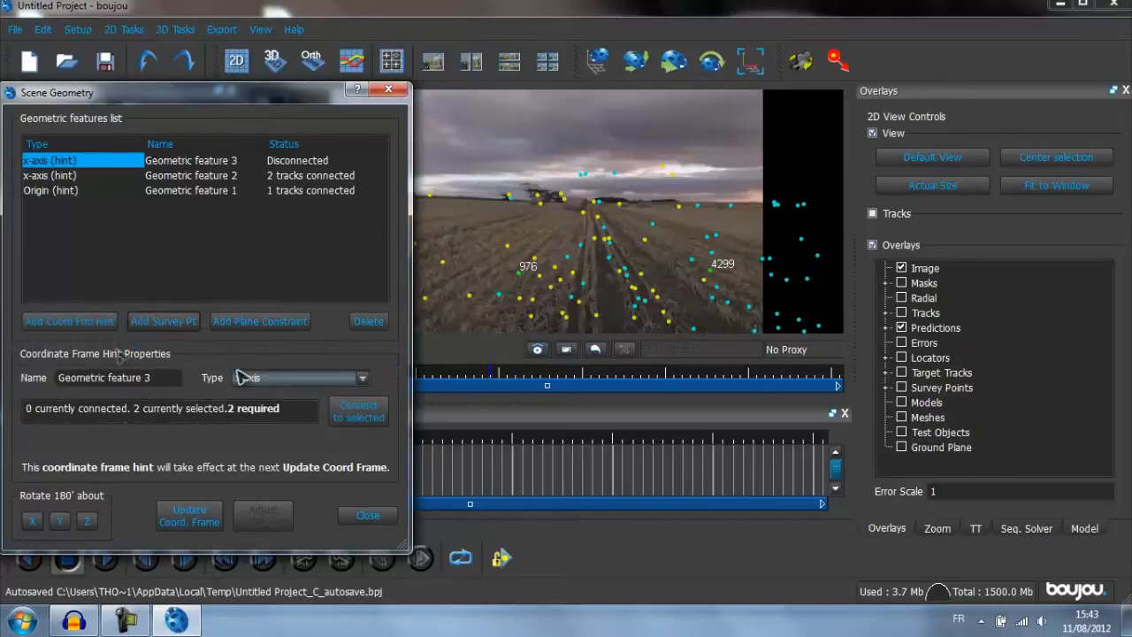
click(305, 403)
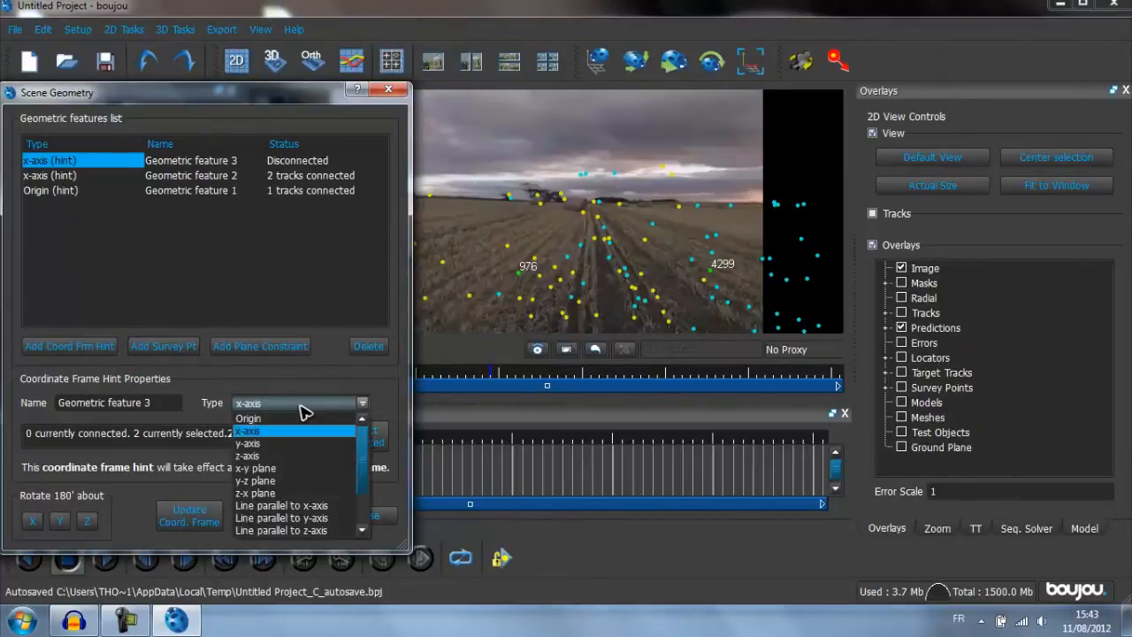
click(264, 456)
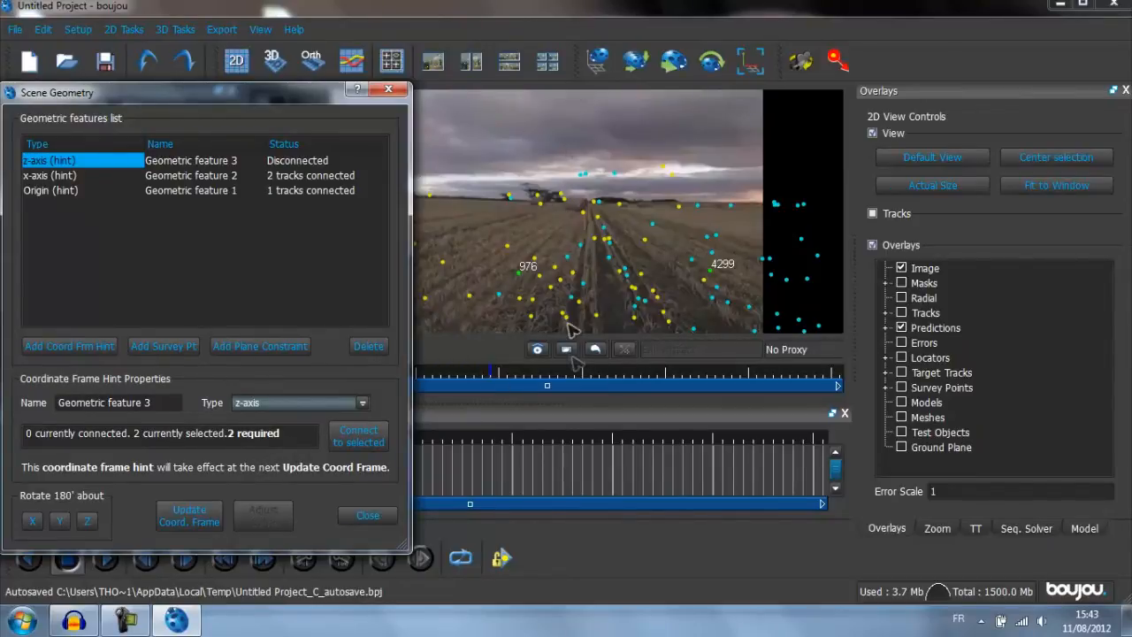
click(635, 320)
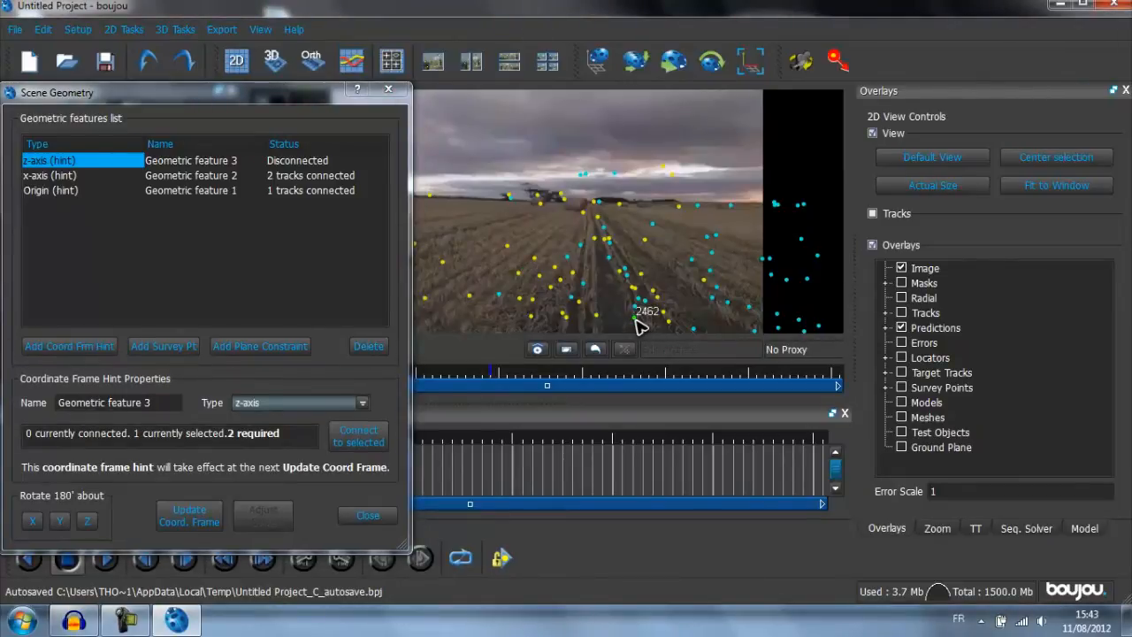
shift+click(599, 217)
click(367, 439)
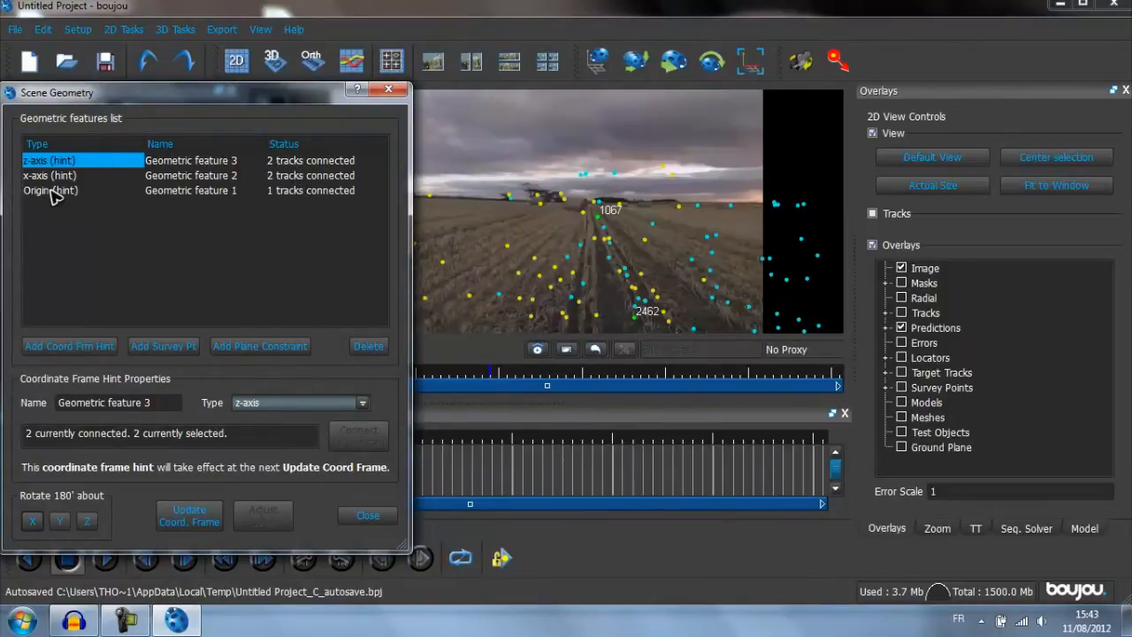
click(190, 517)
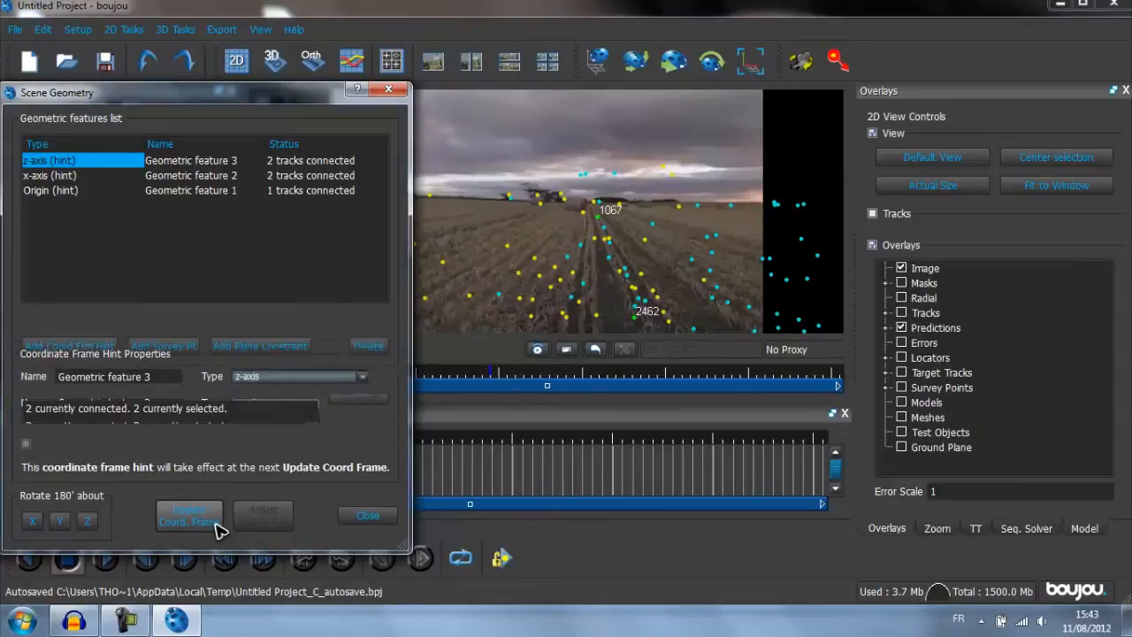
click(368, 518)
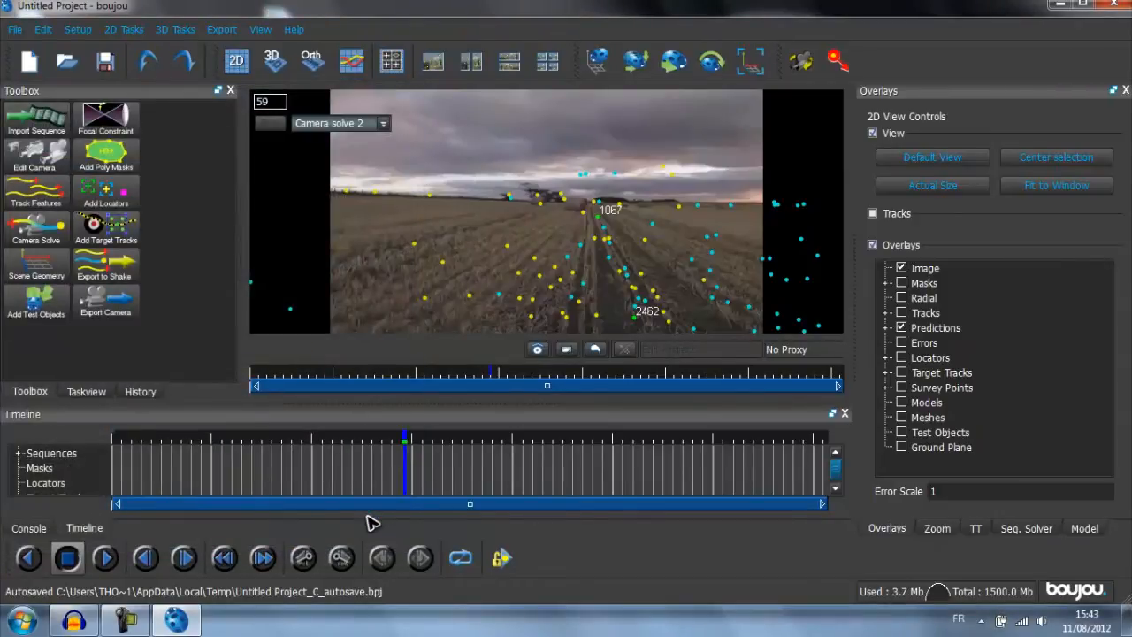
Set up a camera solve export as a Cinema 4D (*.c4d) file in the Tuto motion folder and cancel it unsaved.
click(228, 34)
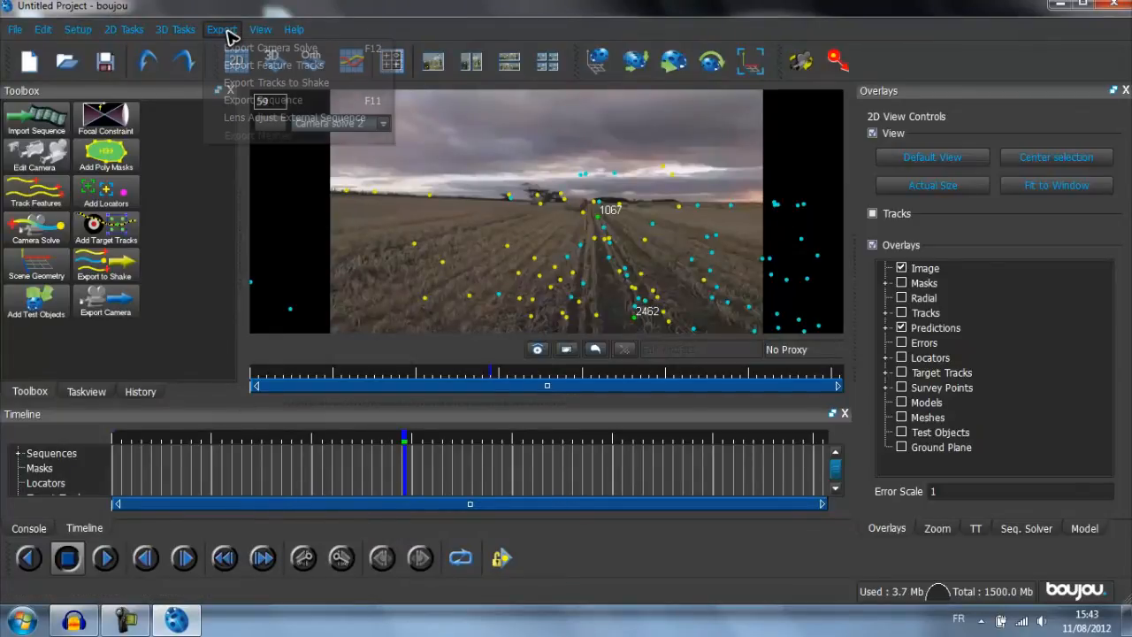
click(227, 32)
click(227, 32)
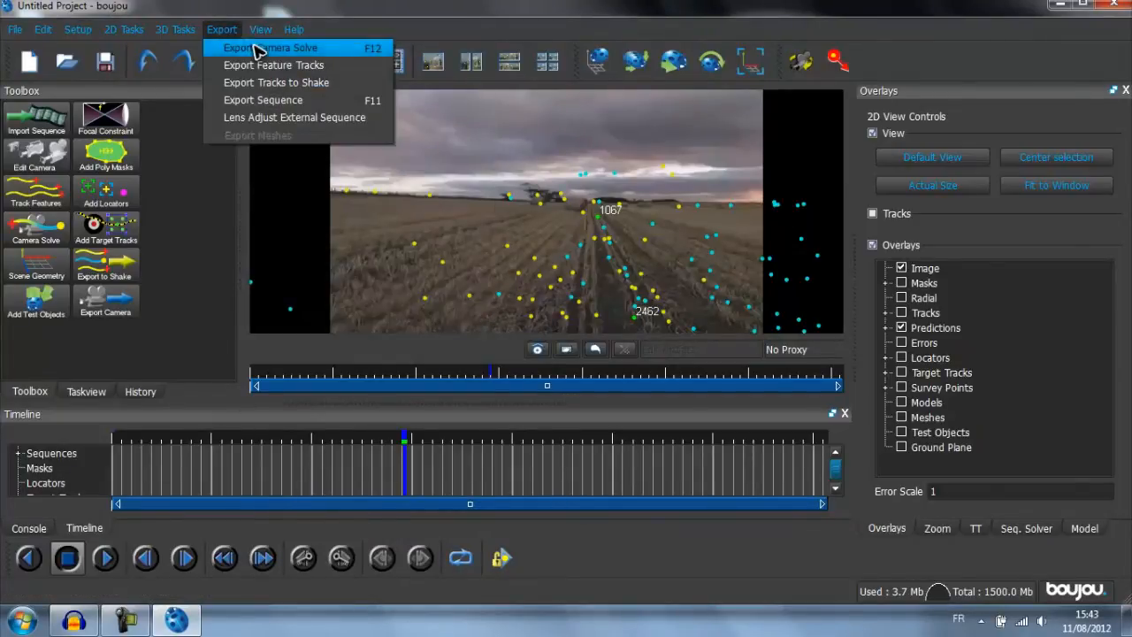
click(270, 48)
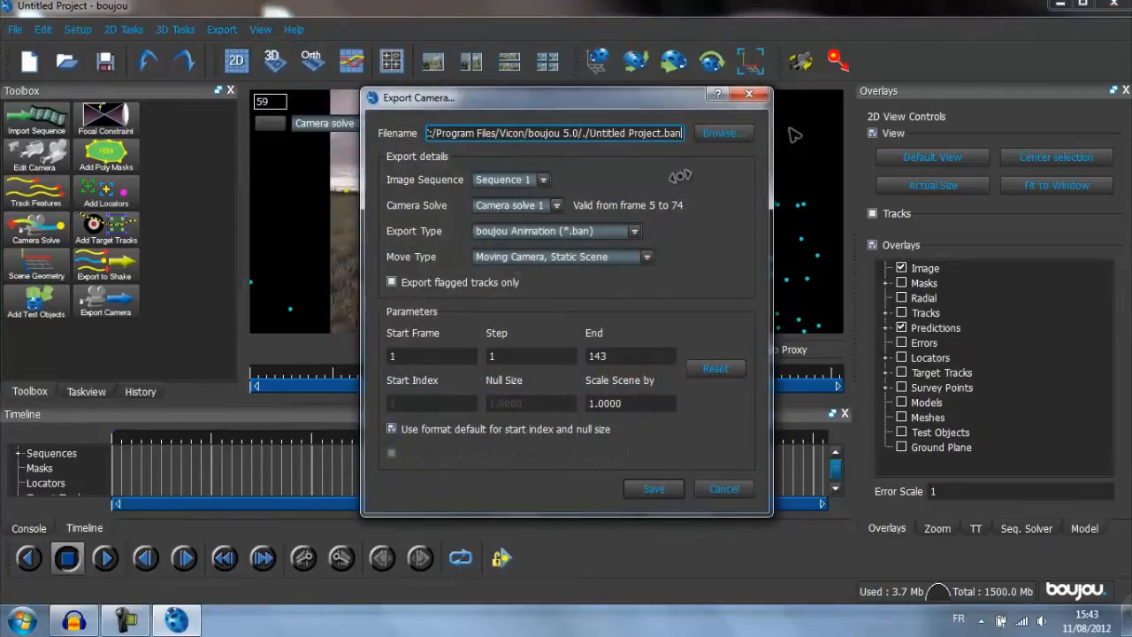
click(718, 132)
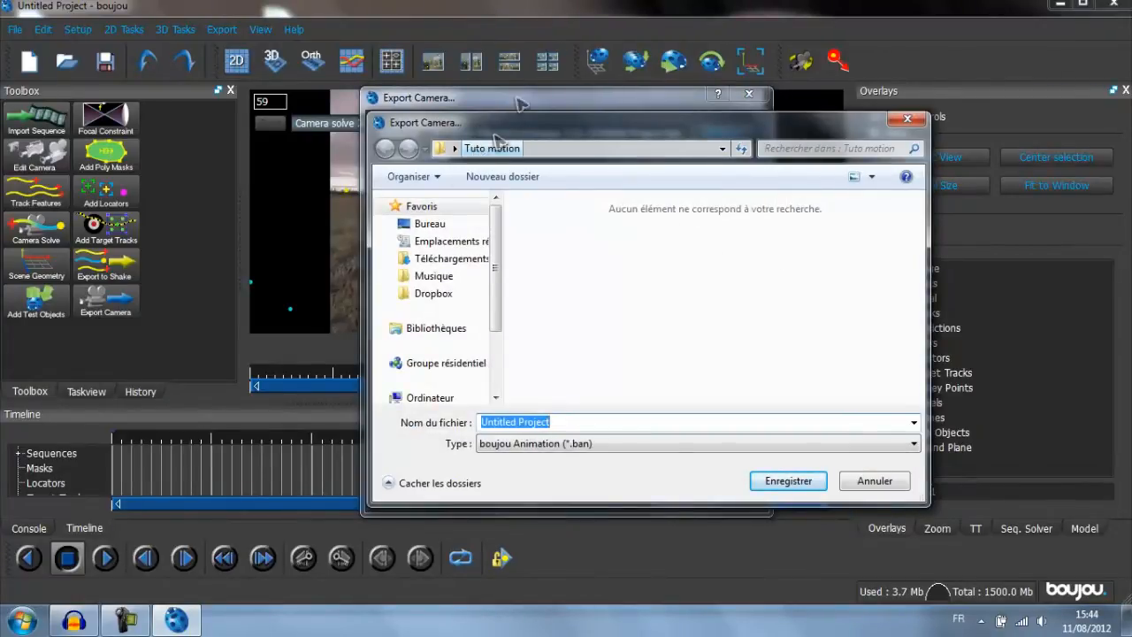
click(695, 447)
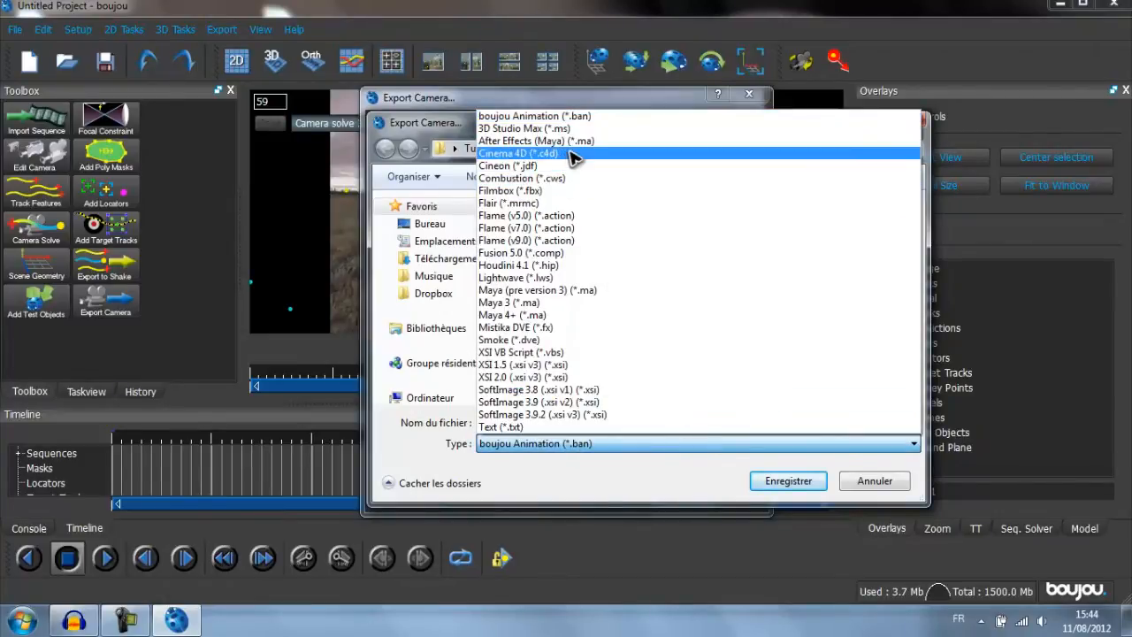
click(561, 153)
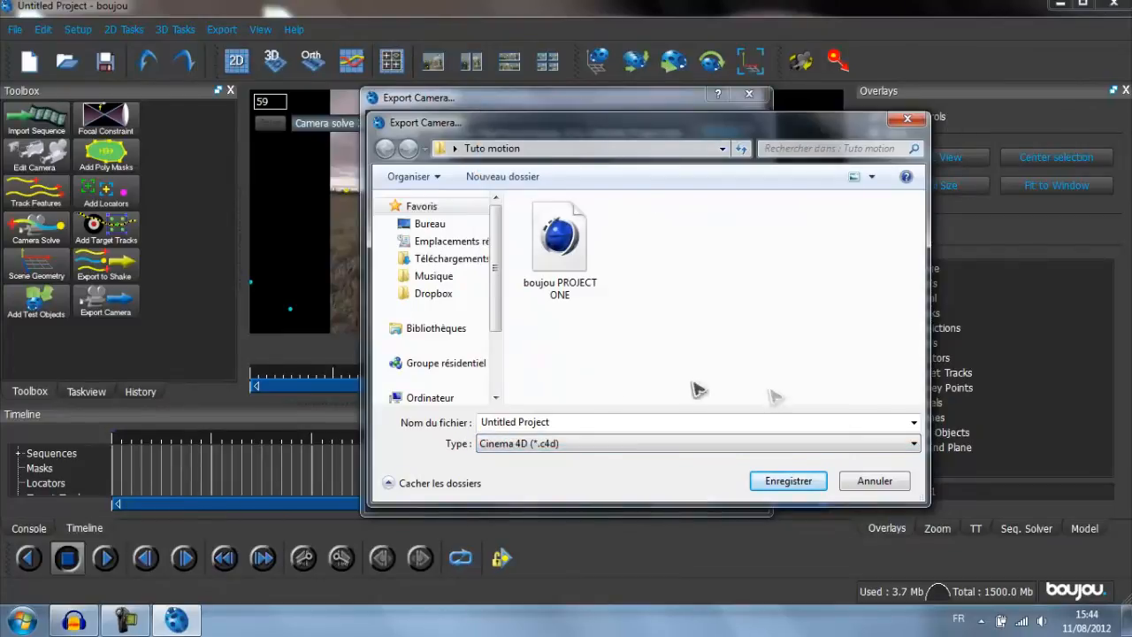
drag(551, 421, 416, 422)
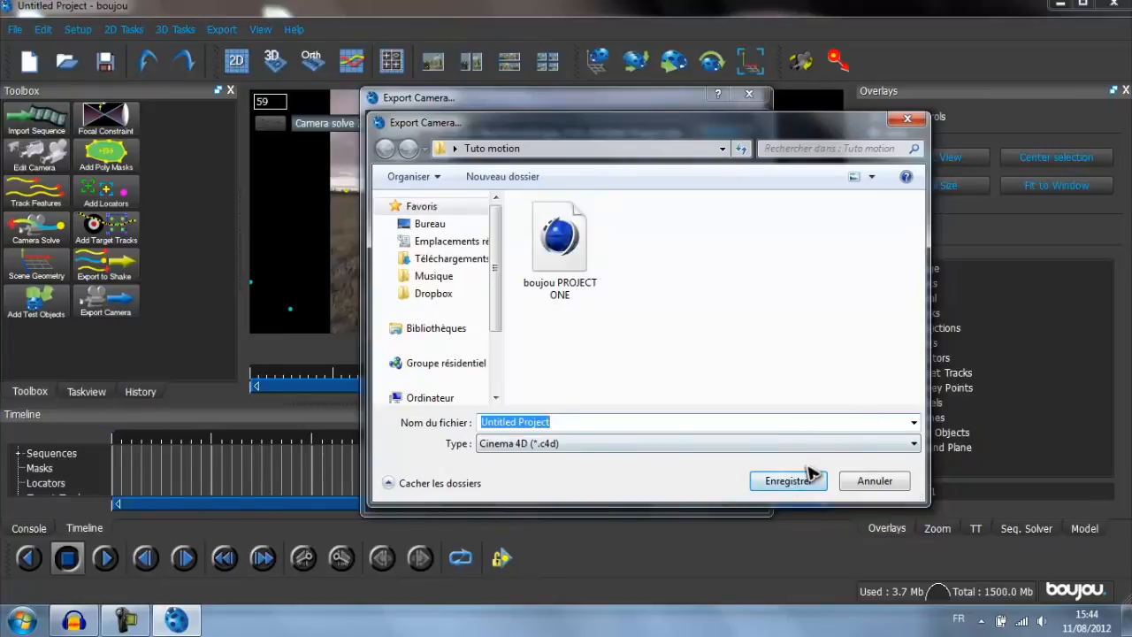
click(908, 118)
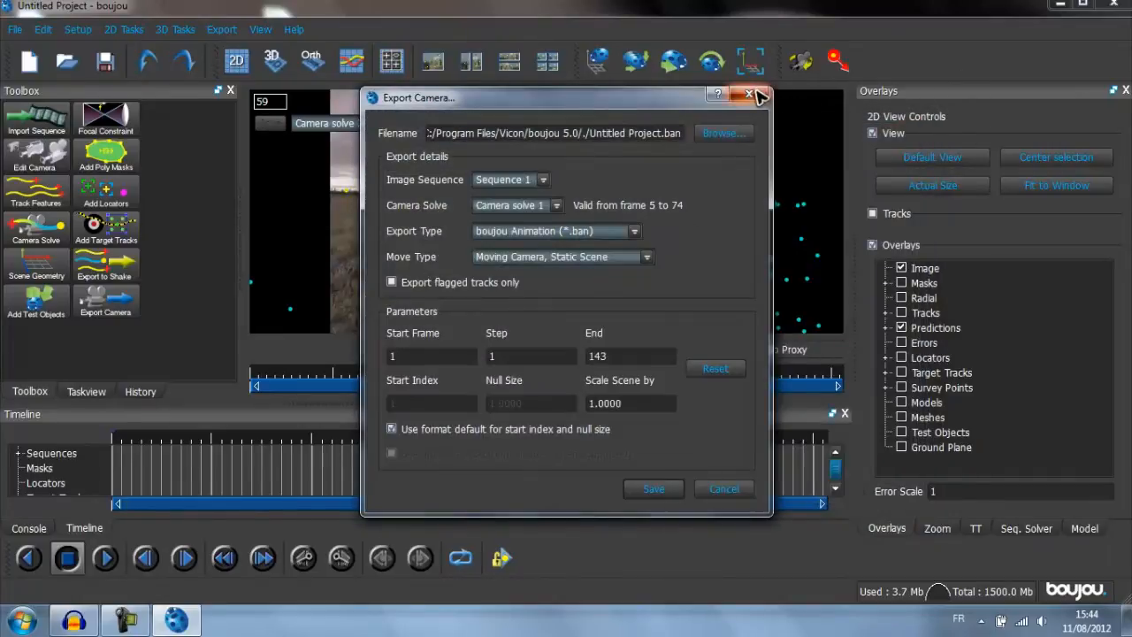
click(749, 94)
Quit boujou without saving changes and, in CINEMA 4D, import boujou PROJECT ONE with a scale factor of 10 centimetres, textures and lights.
click(1113, 4)
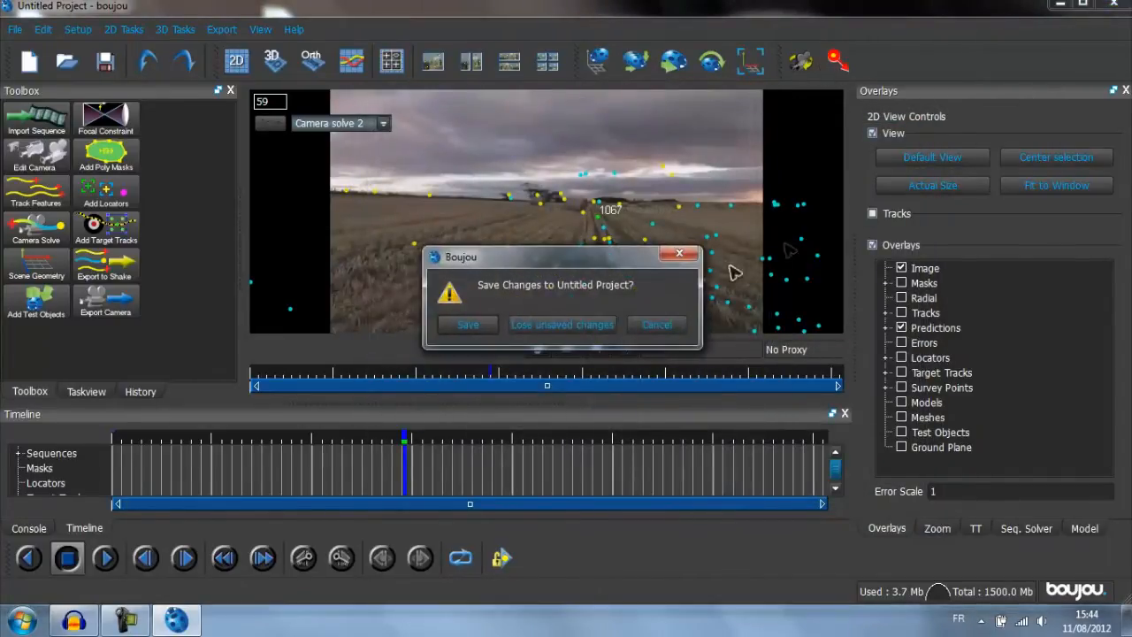
click(566, 327)
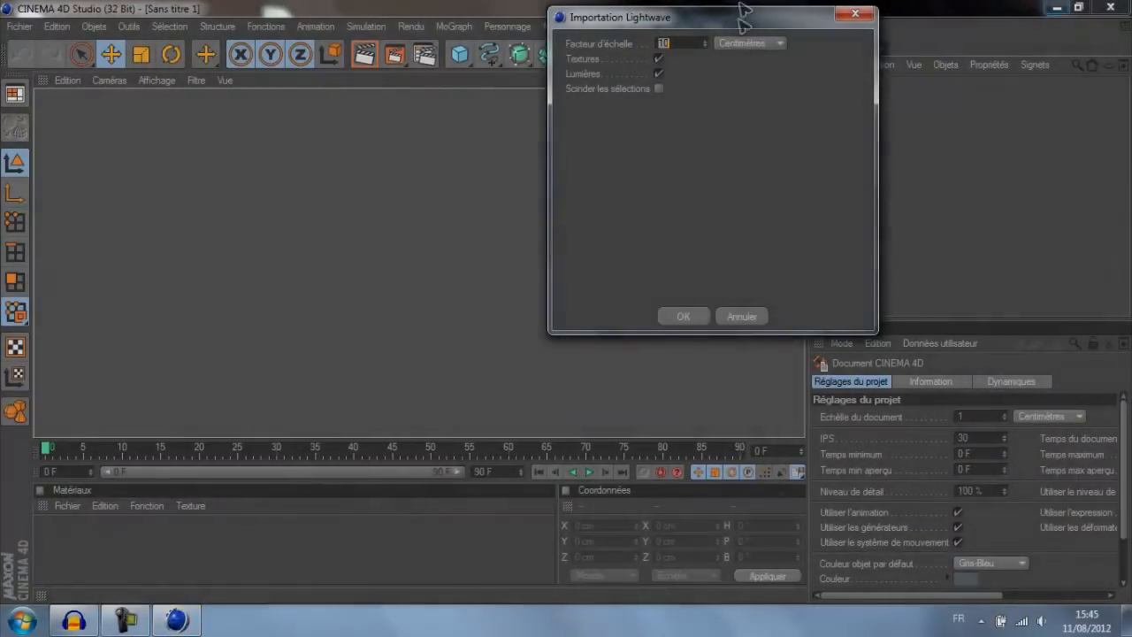
drag(740, 15, 689, 112)
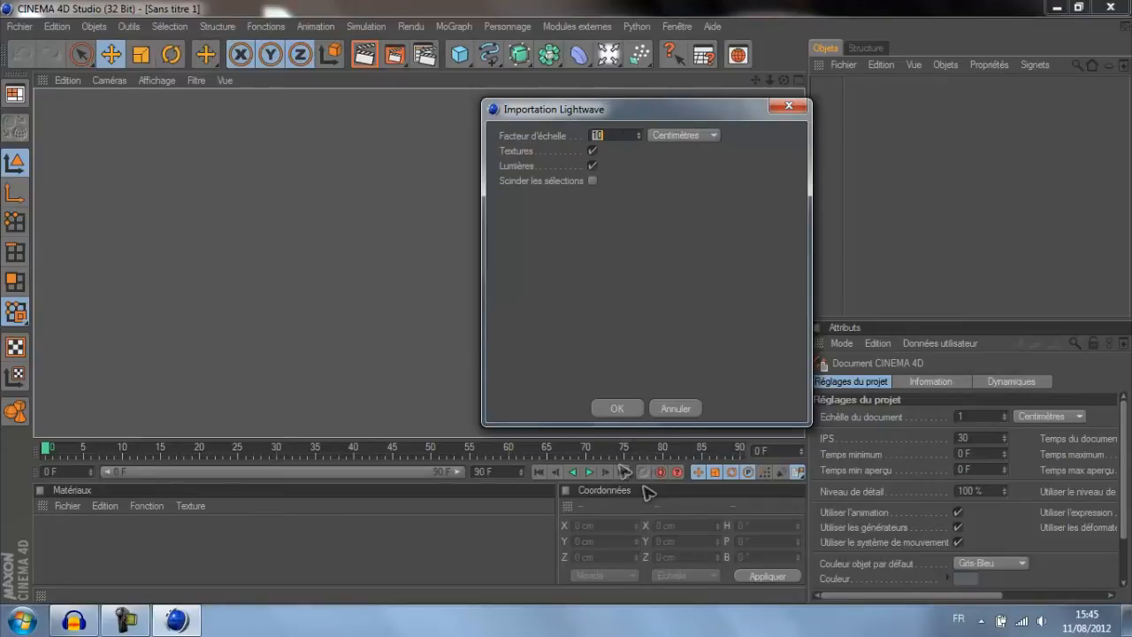
click(618, 409)
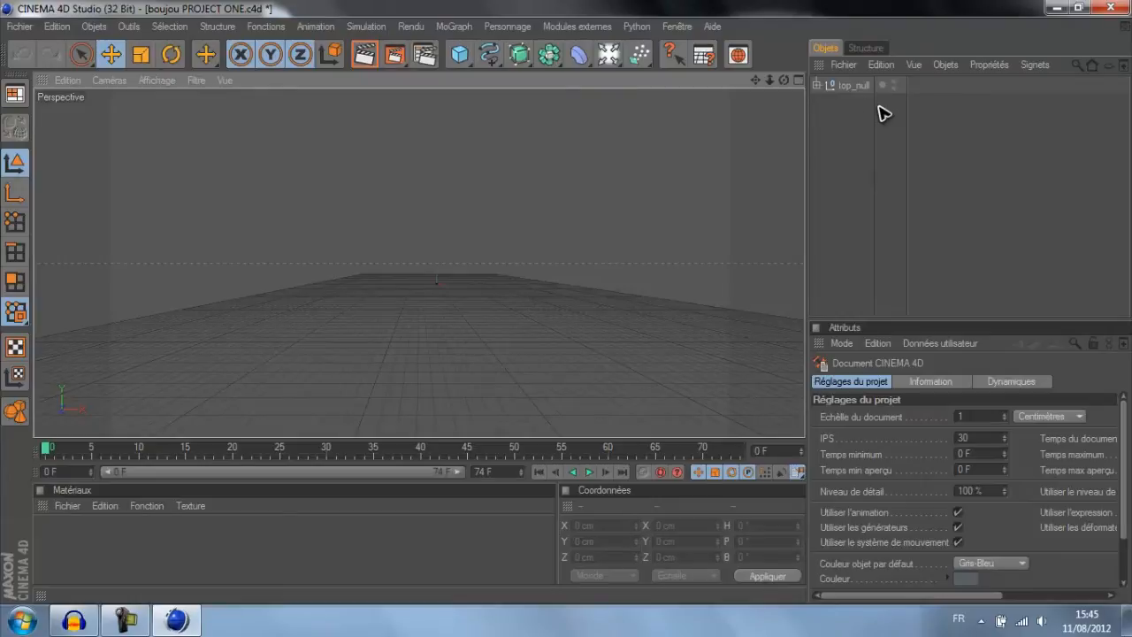
Add a background object (Arrière plan) to the scene and create a new material.
click(608, 54)
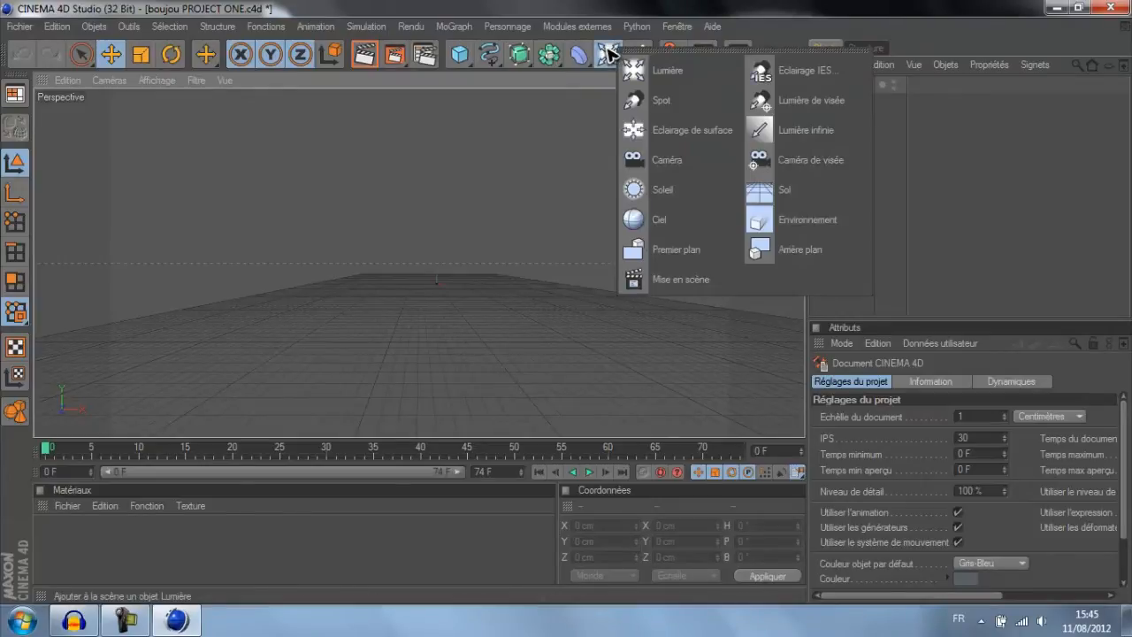
click(787, 250)
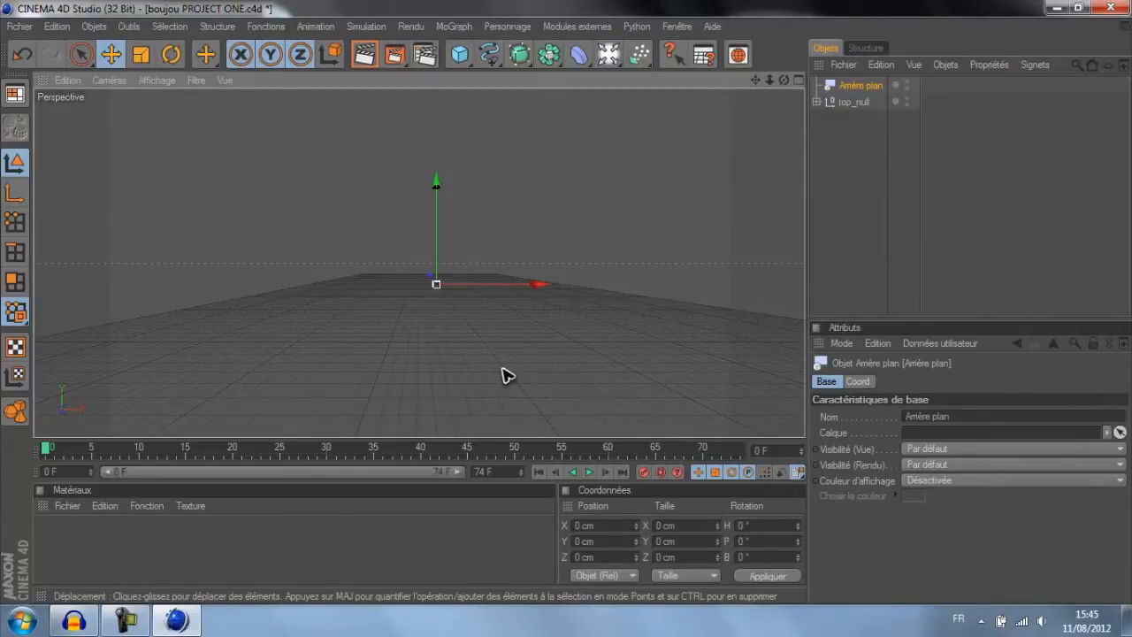
click(75, 516)
click(120, 294)
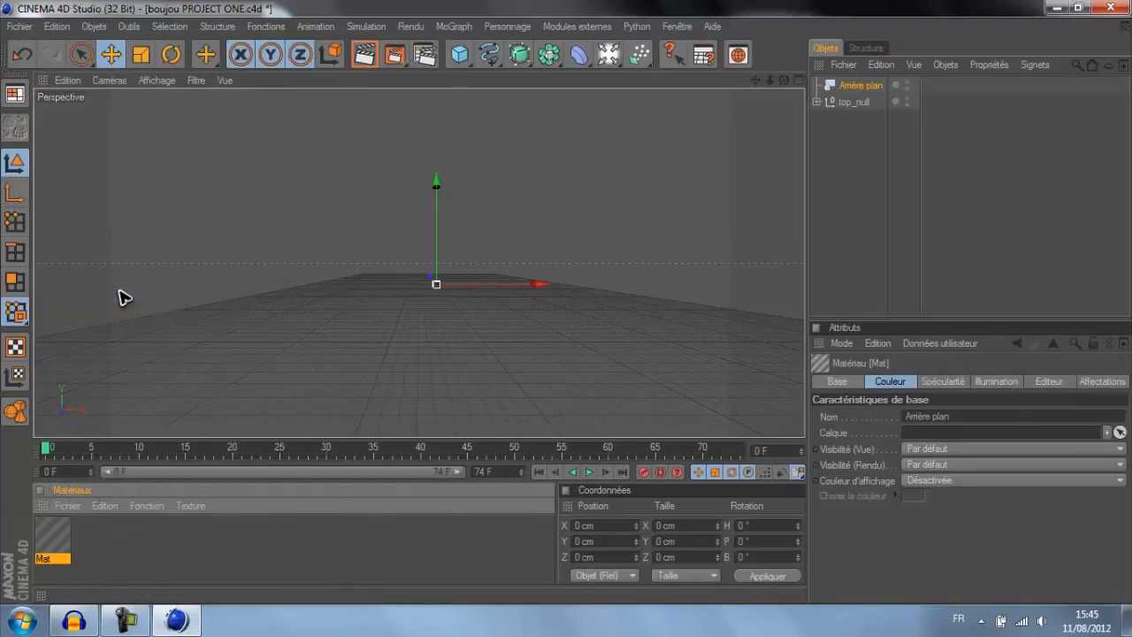
Load the TUTO video from the Tuto motion folder as the new material's colour texture and apply the material to the background object.
double_click(54, 542)
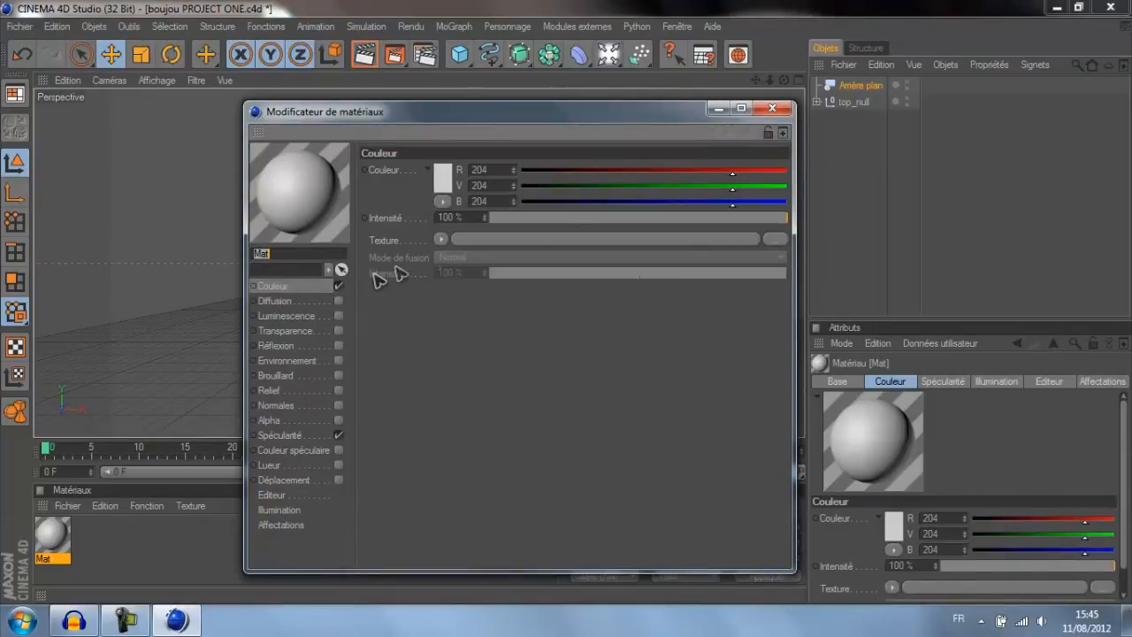
click(442, 239)
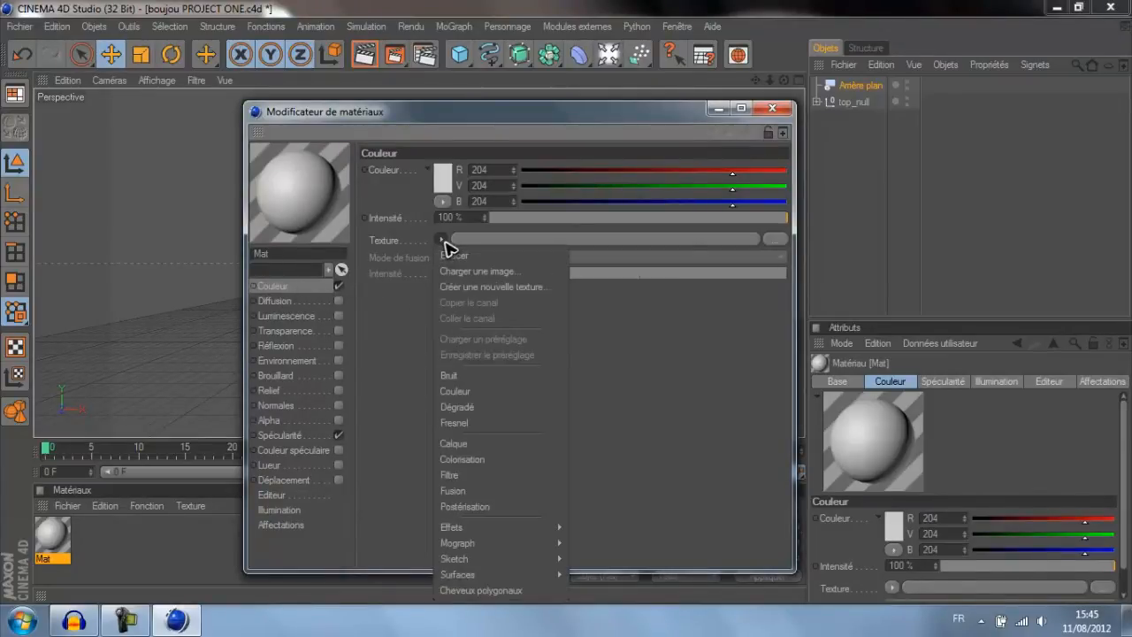
click(516, 270)
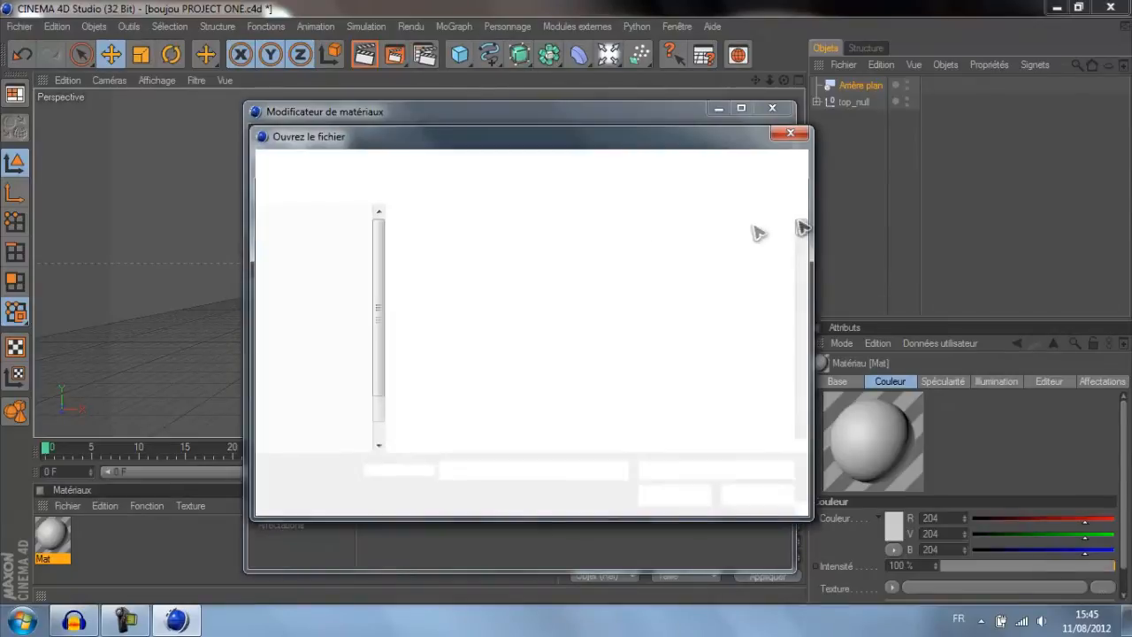
drag(801, 228, 802, 444)
click(442, 405)
right_click(430, 409)
click(428, 403)
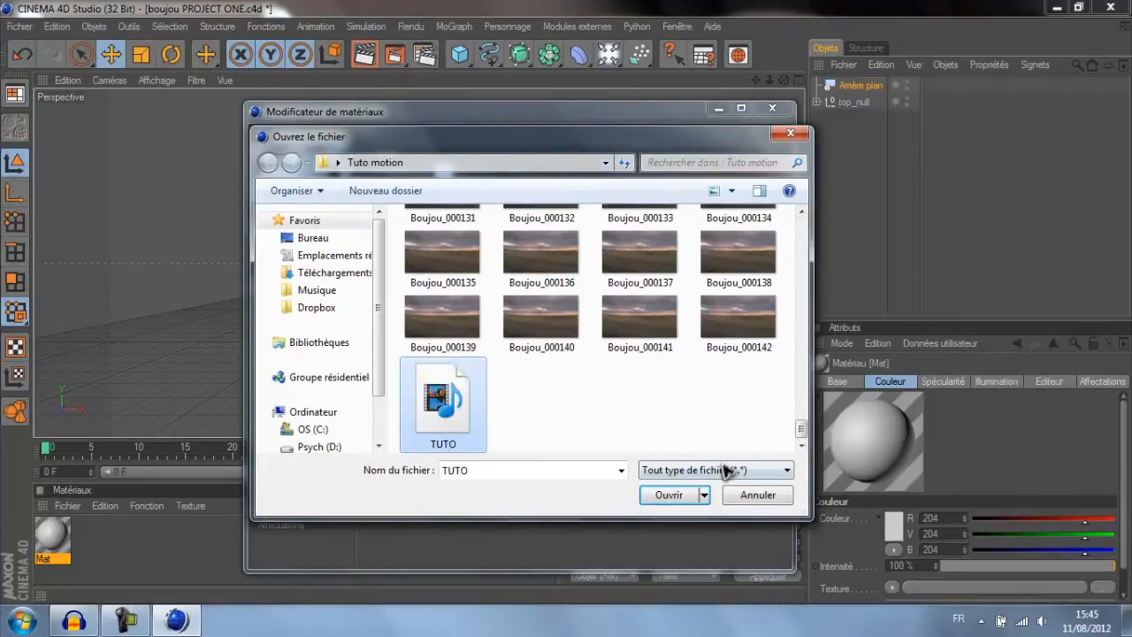
click(664, 496)
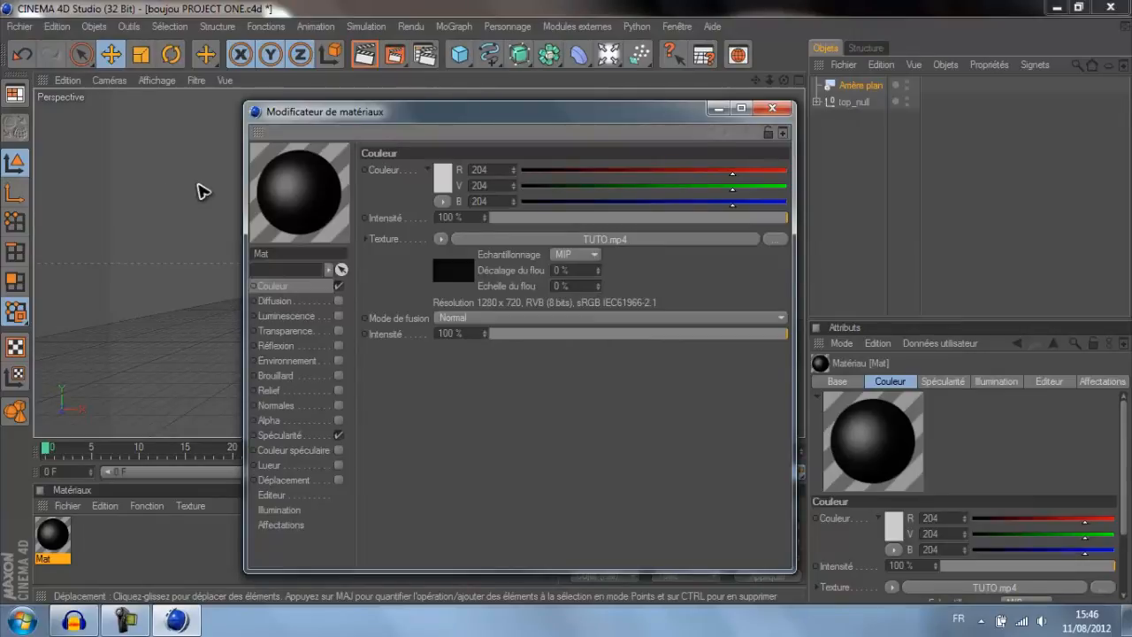
click(771, 109)
drag(52, 533, 579, 226)
drag(627, 186, 861, 85)
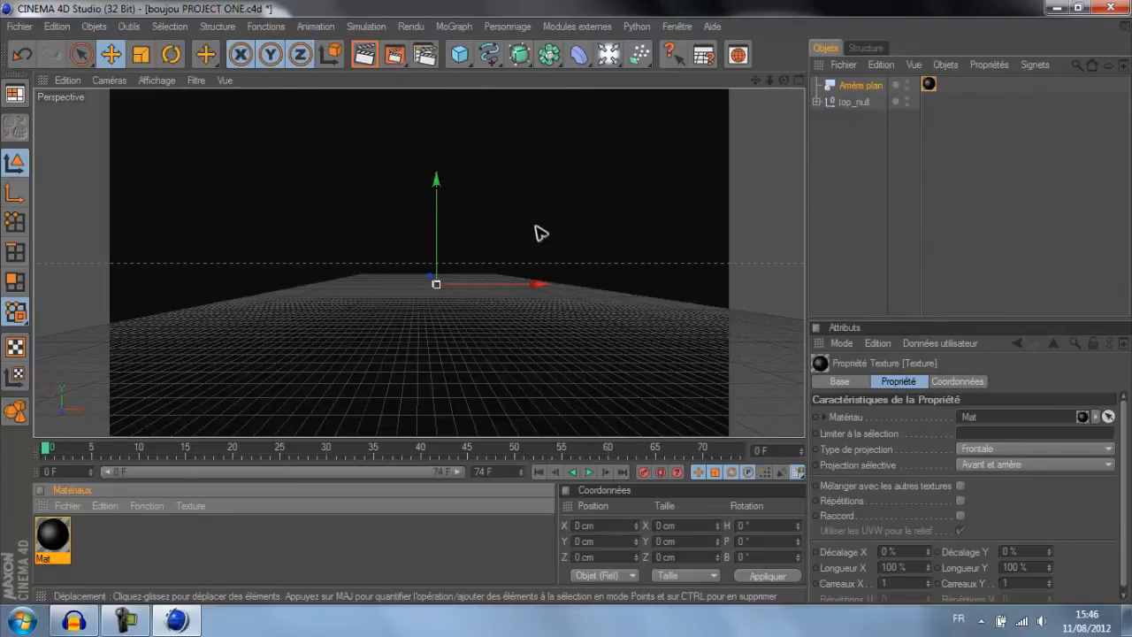
Add a MoGraph text object (Mo Texte) to the scene and open its text for editing.
click(454, 26)
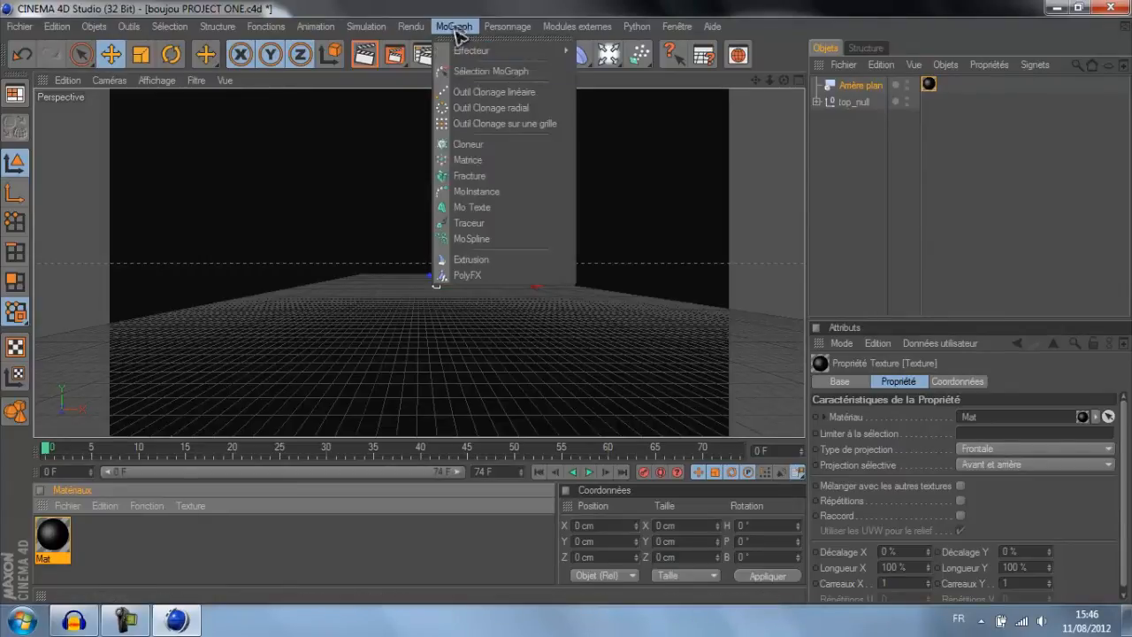
click(492, 216)
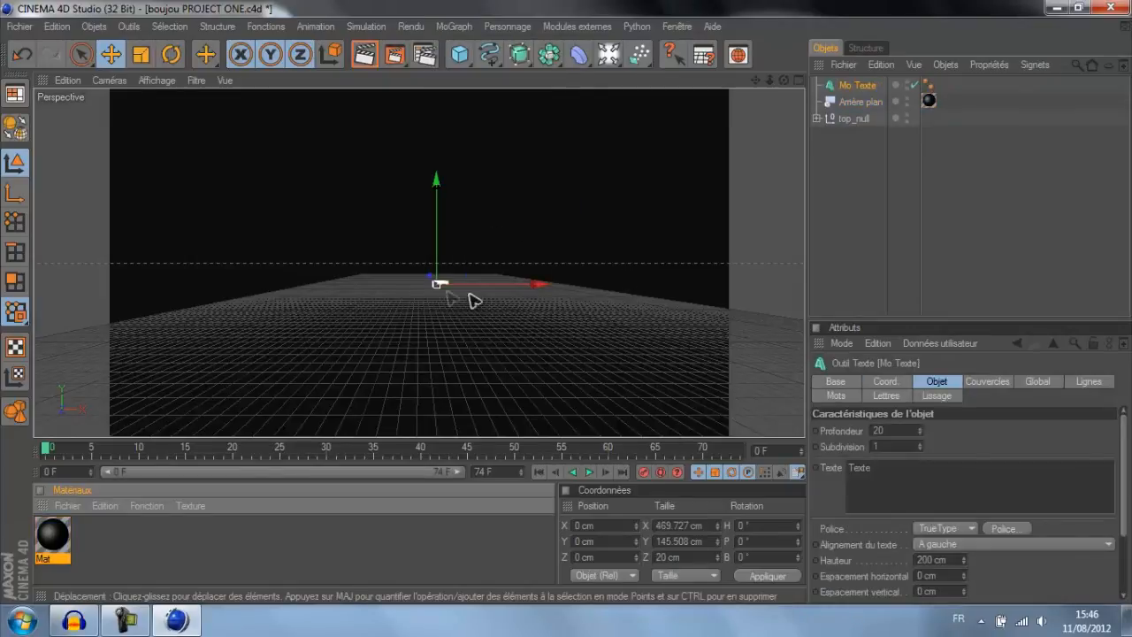
scroll(456, 283, up, 3)
scroll(455, 283, down, 1)
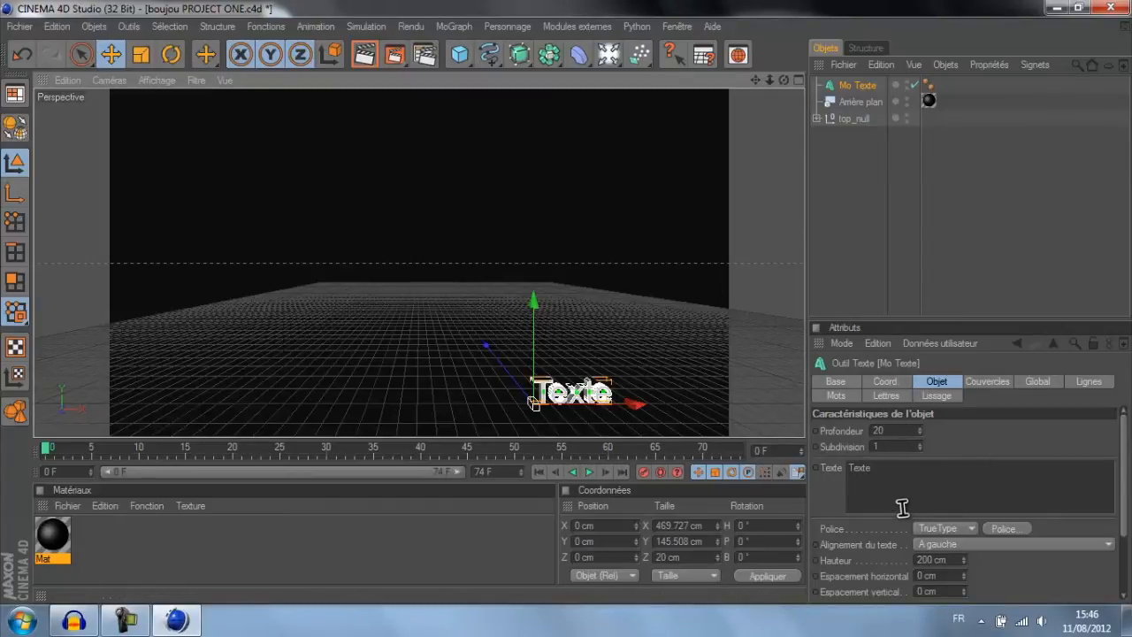
click(899, 465)
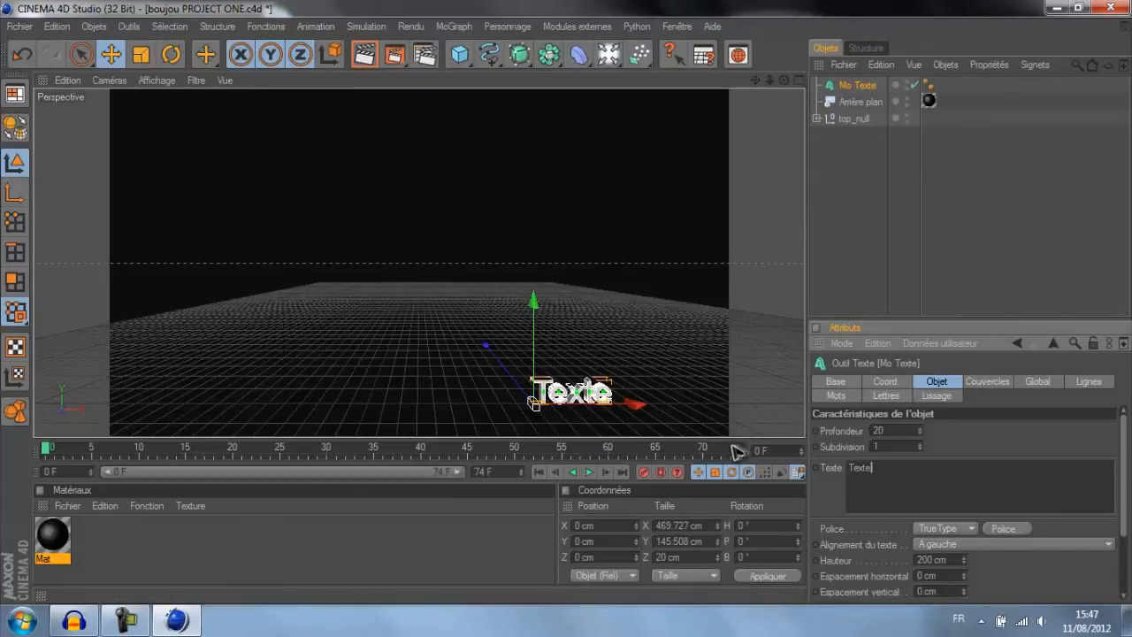
Render the current frame in the picture viewer and stop the render.
click(395, 58)
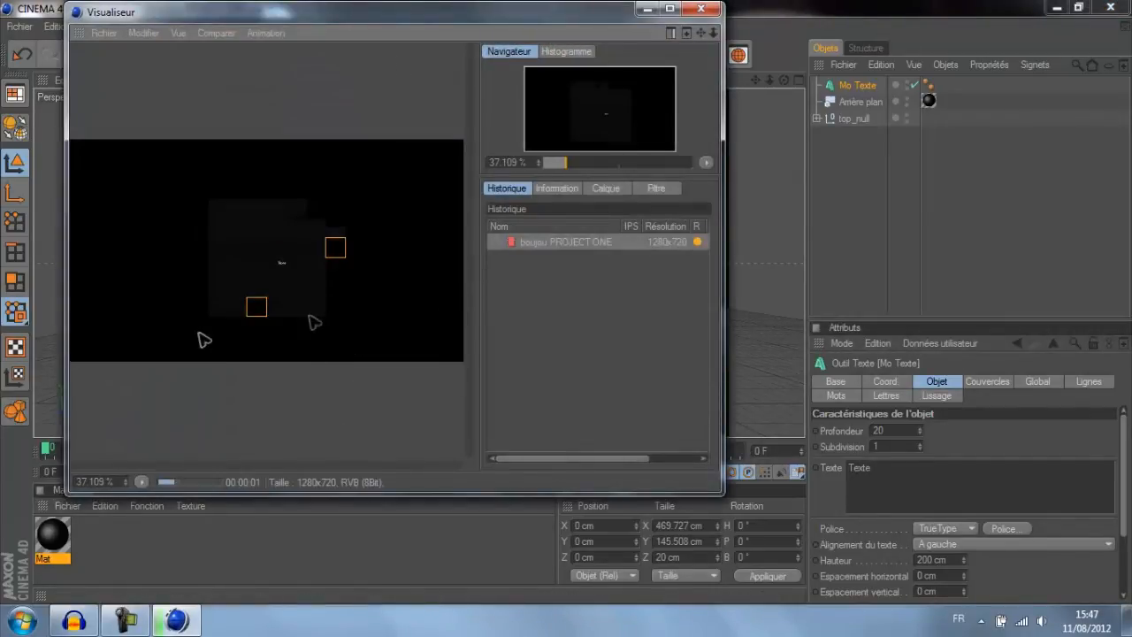
click(701, 9)
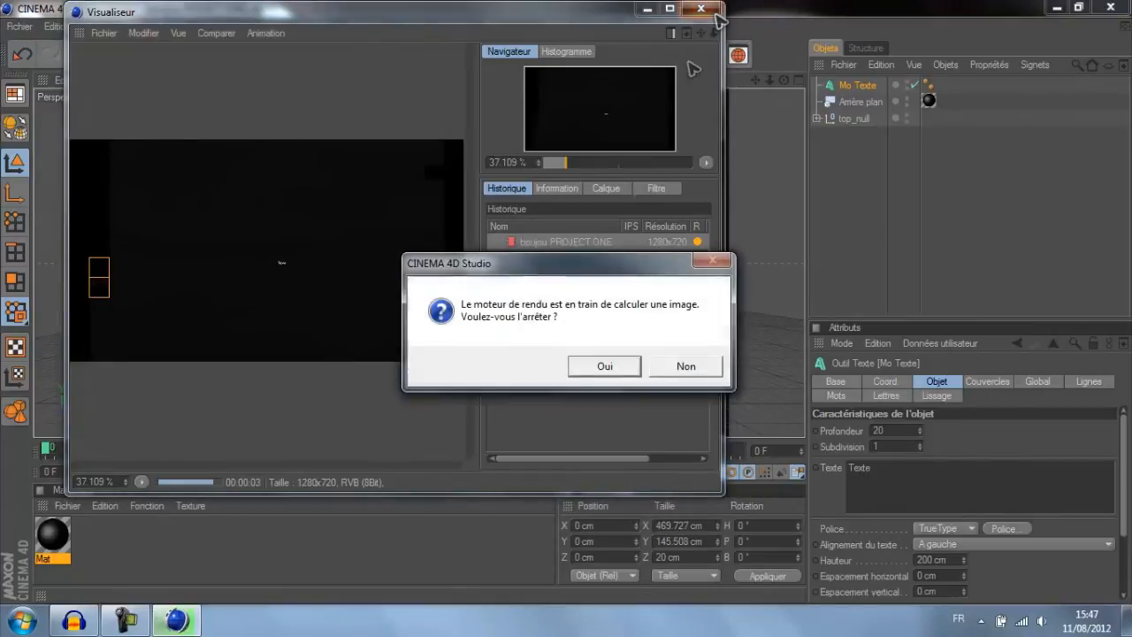
click(607, 367)
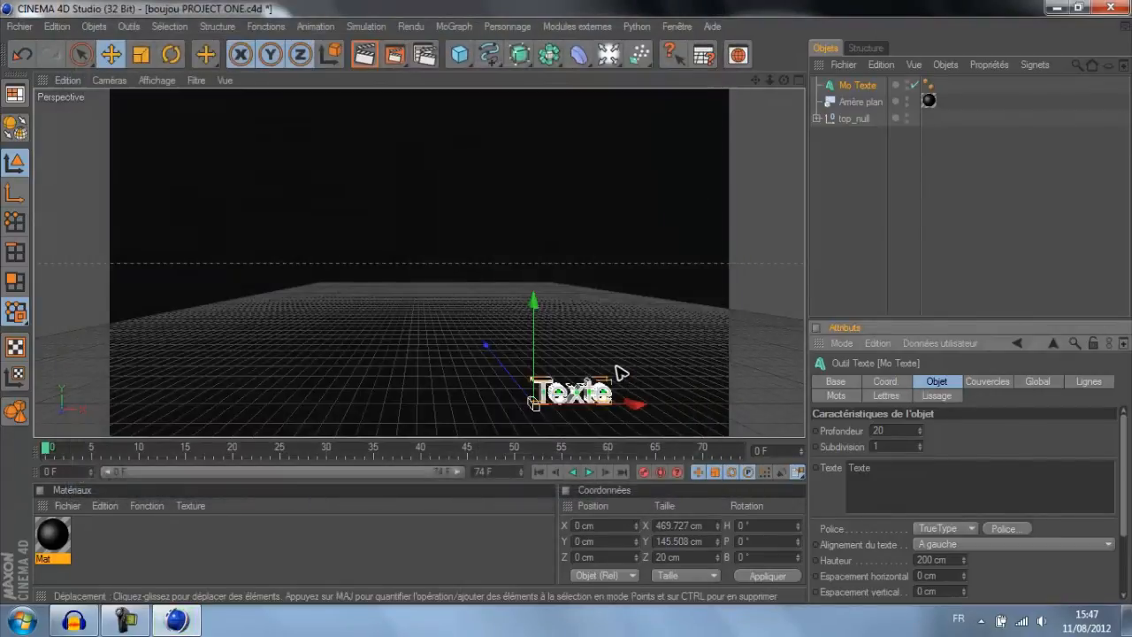
Review the render settings for output size, frame rate and frame range, and the available save formats such as Film QuickTime.
click(426, 55)
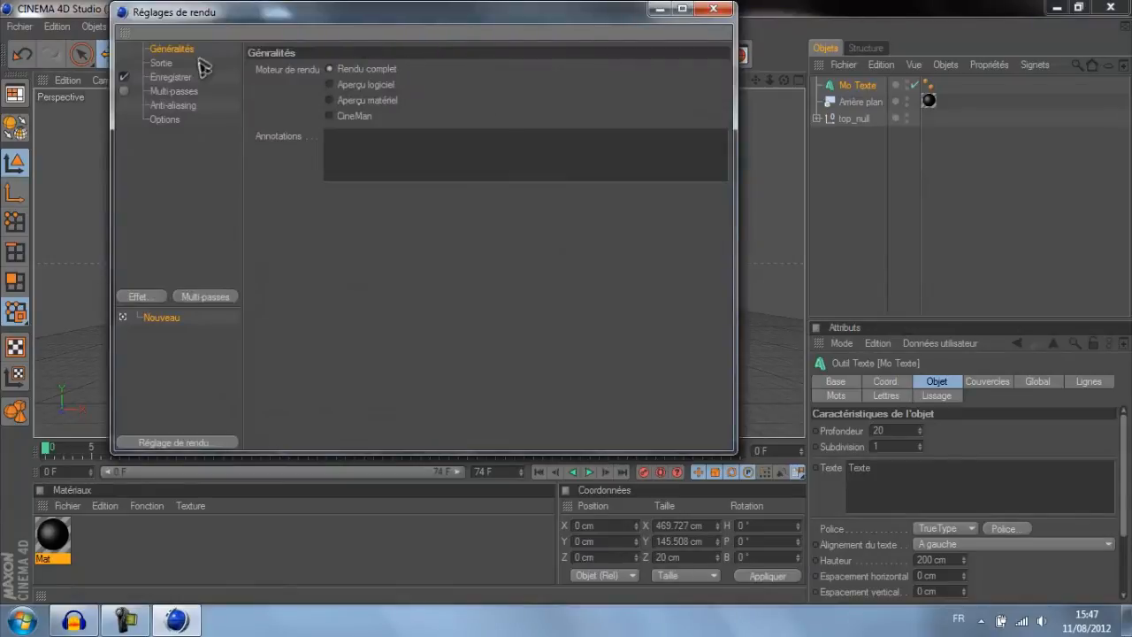
click(162, 64)
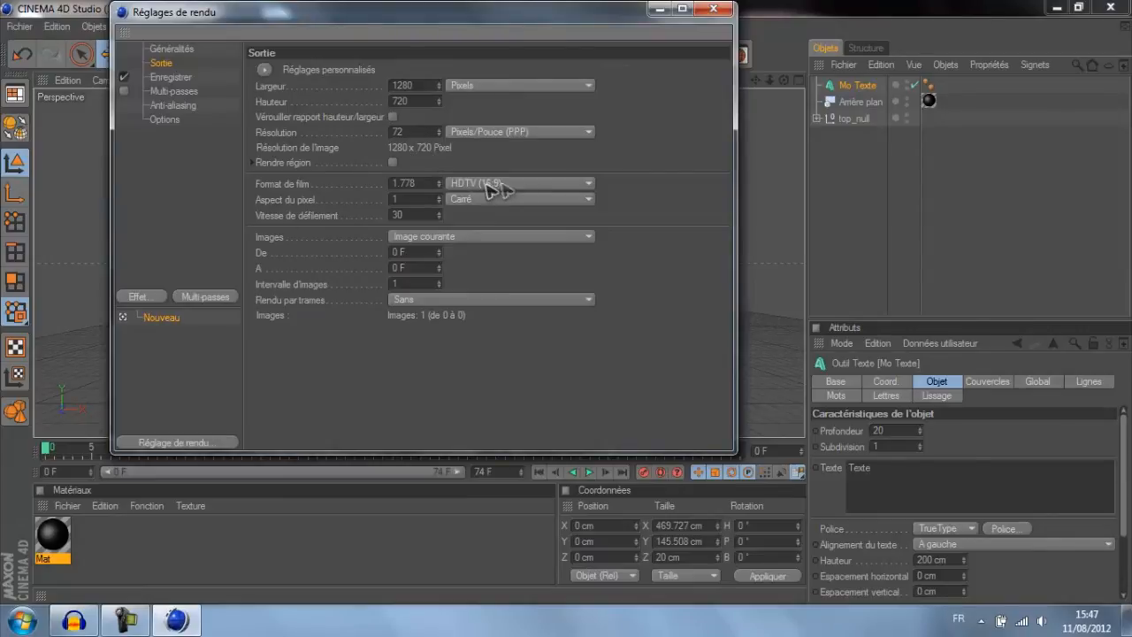
double_click(402, 215)
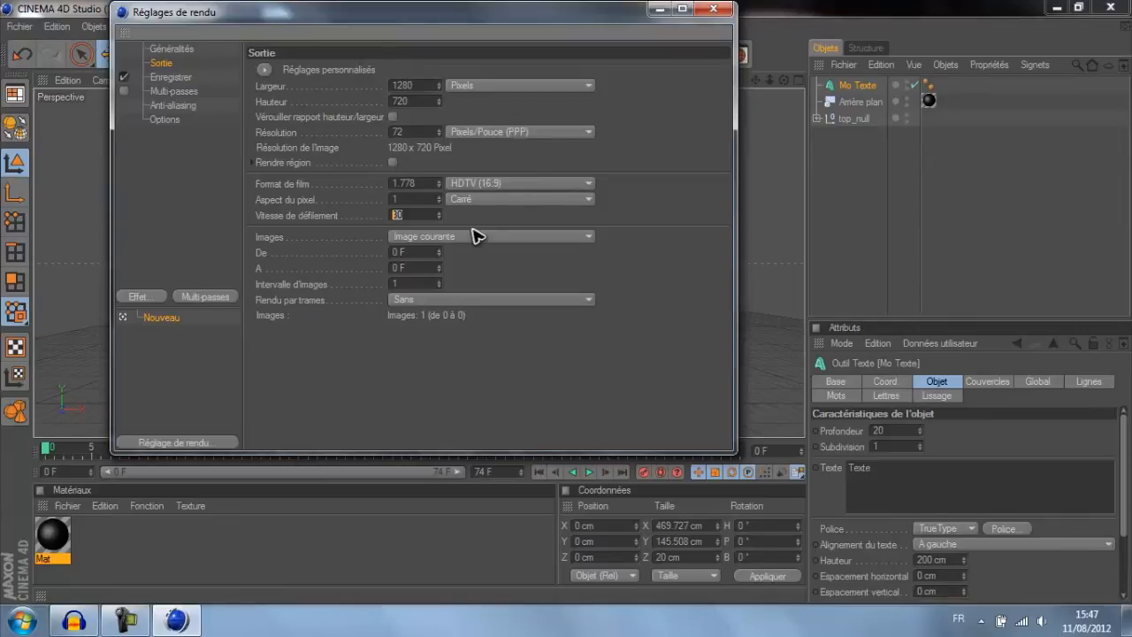
click(187, 90)
click(177, 78)
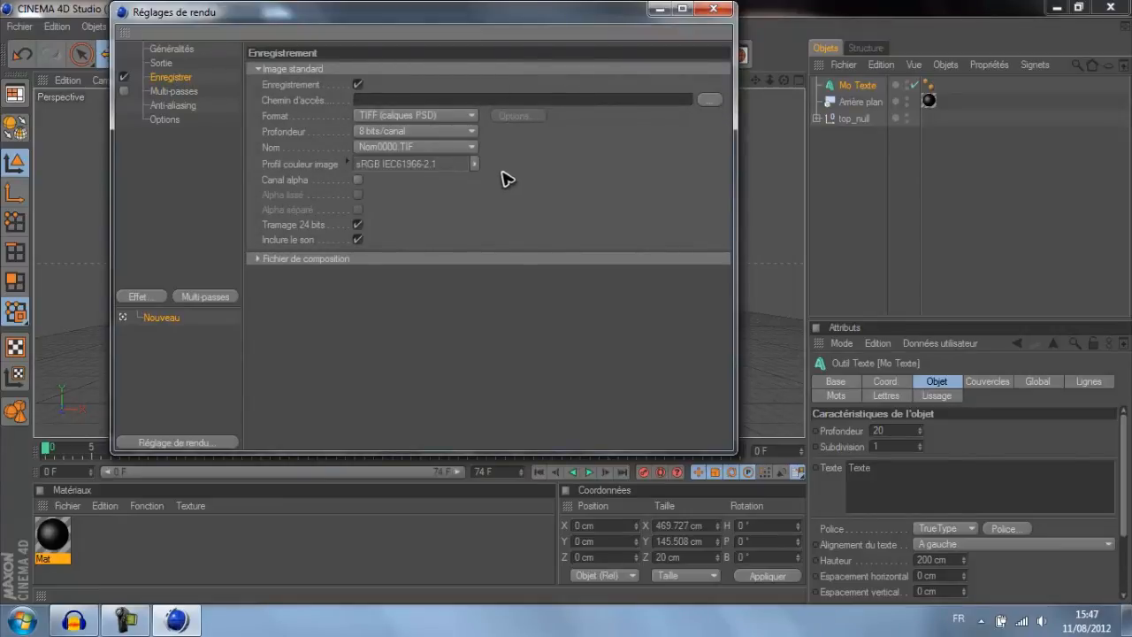
click(406, 117)
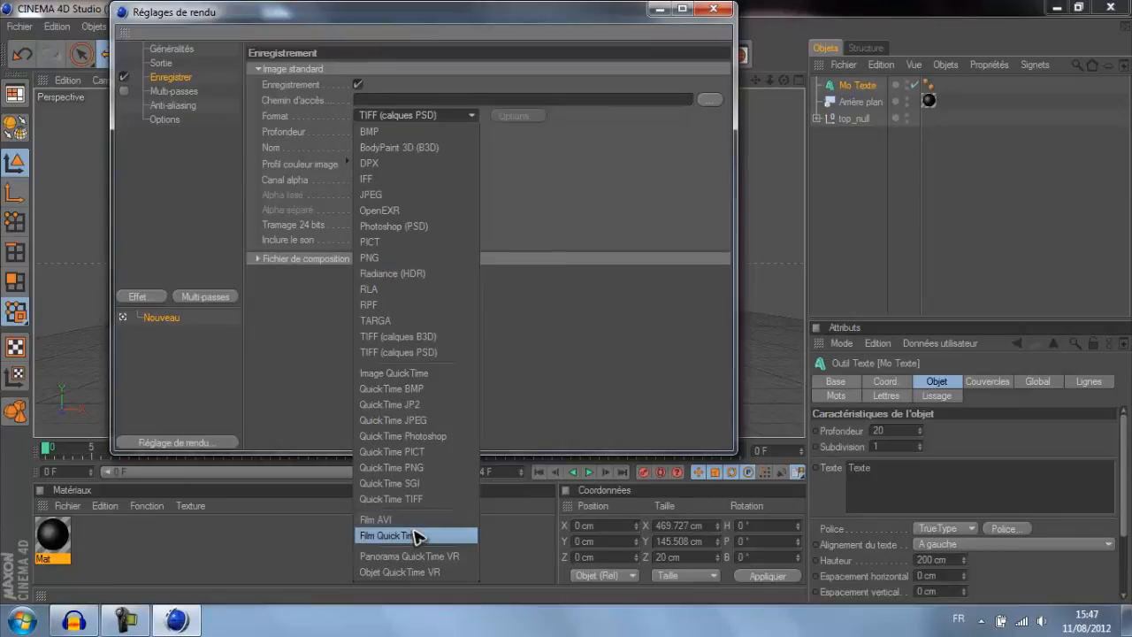
click(723, 8)
click(721, 10)
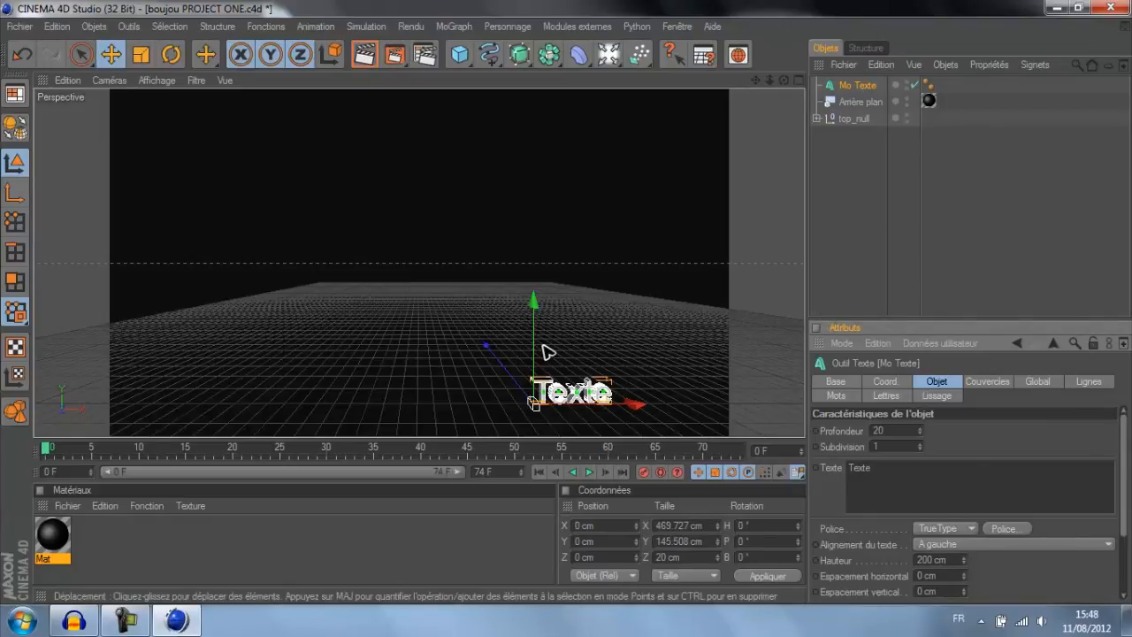
click(1045, 8)
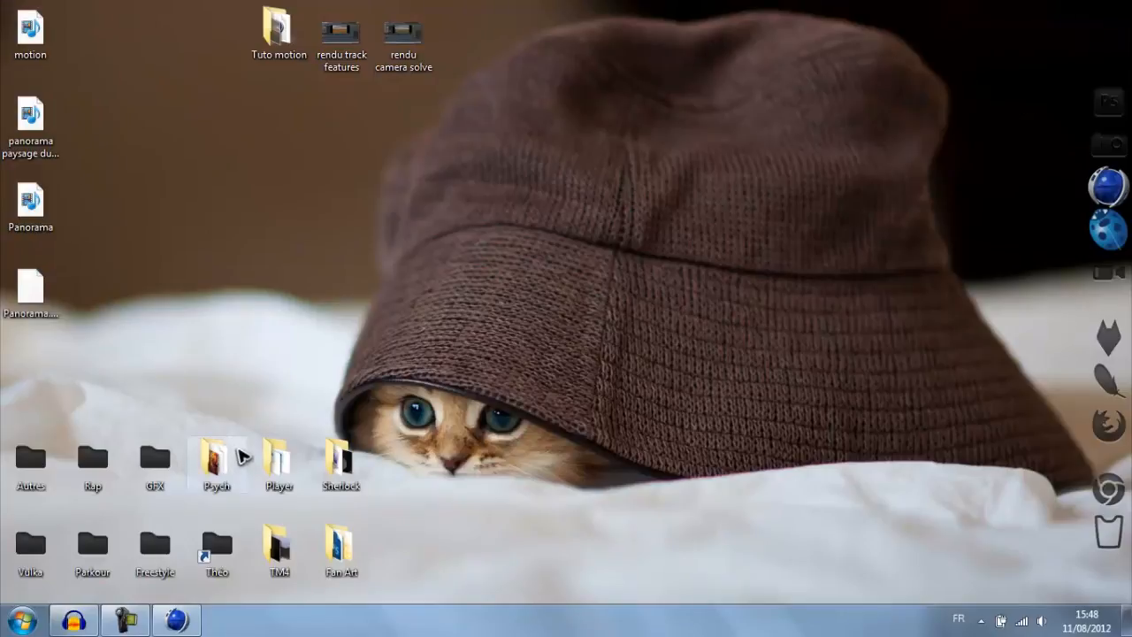
click(176, 622)
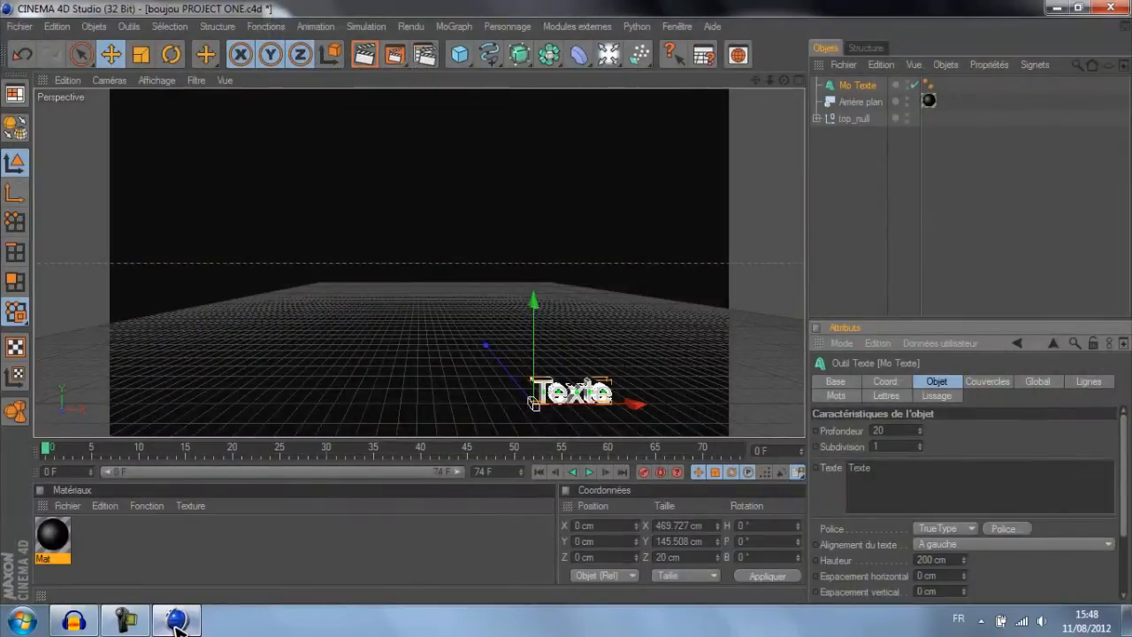
click(1087, 621)
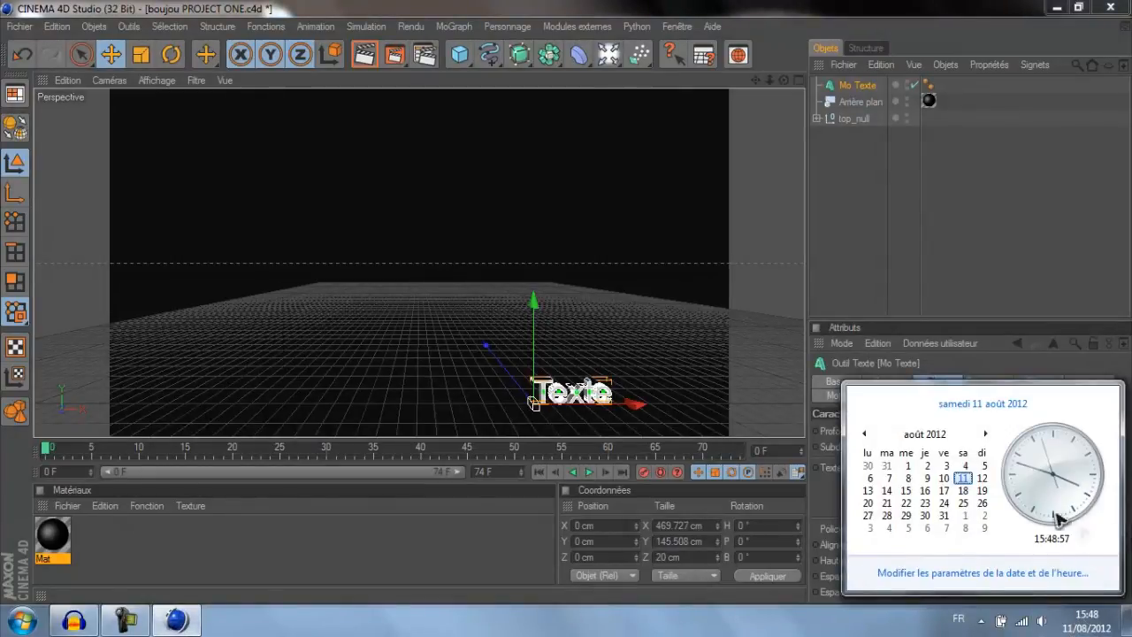
click(969, 494)
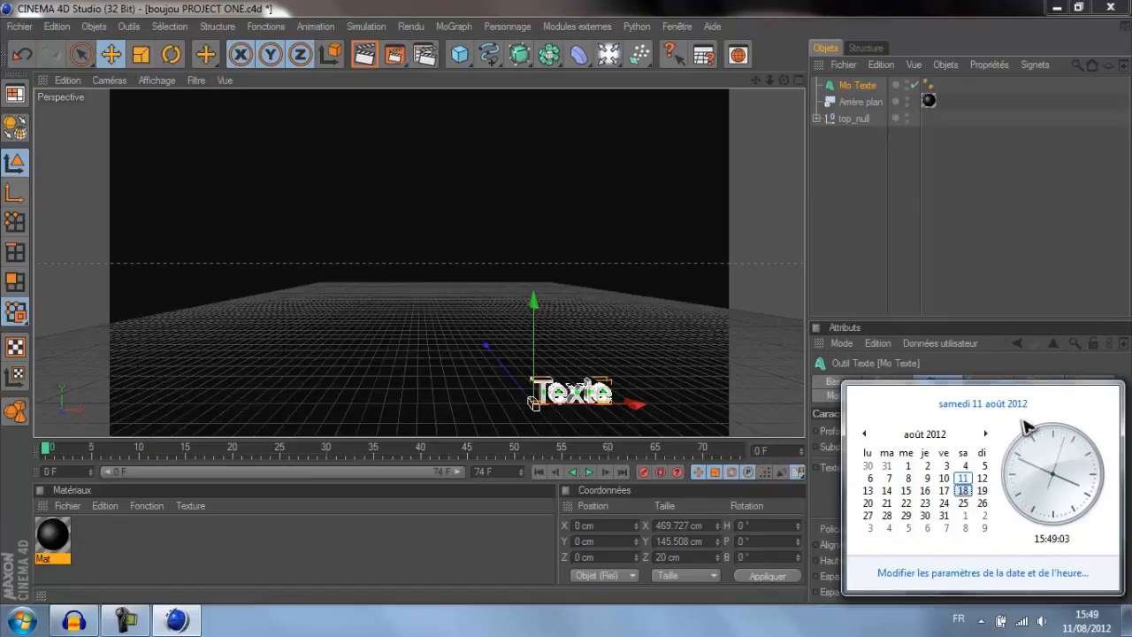
click(1003, 288)
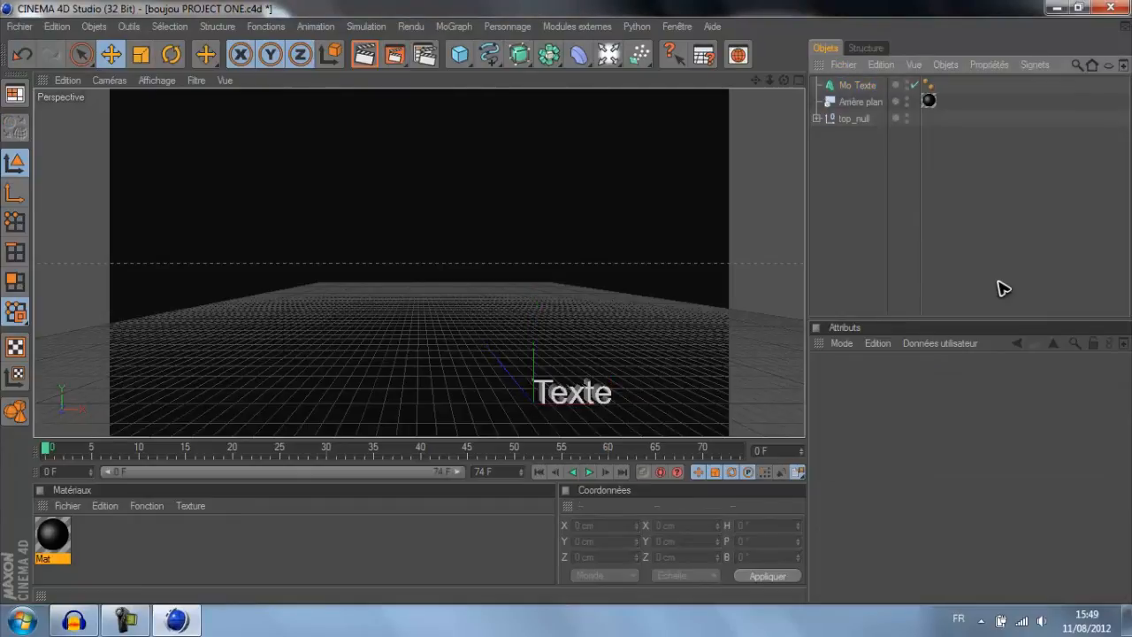